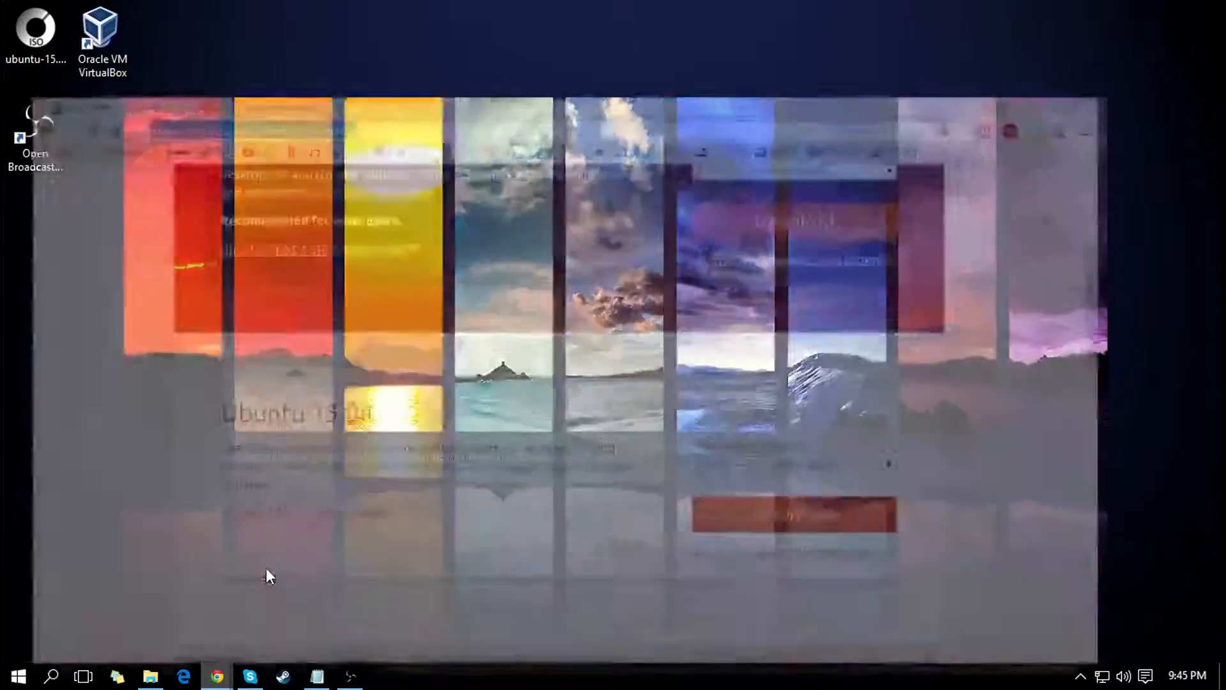
Step: Examine the VirtualBox 5.0.6 host packages and the Ubuntu desktop download page with its 14.04.3 LTS and 15.04 releases
{"action": "left_click", "coordinate": [96, 11]}
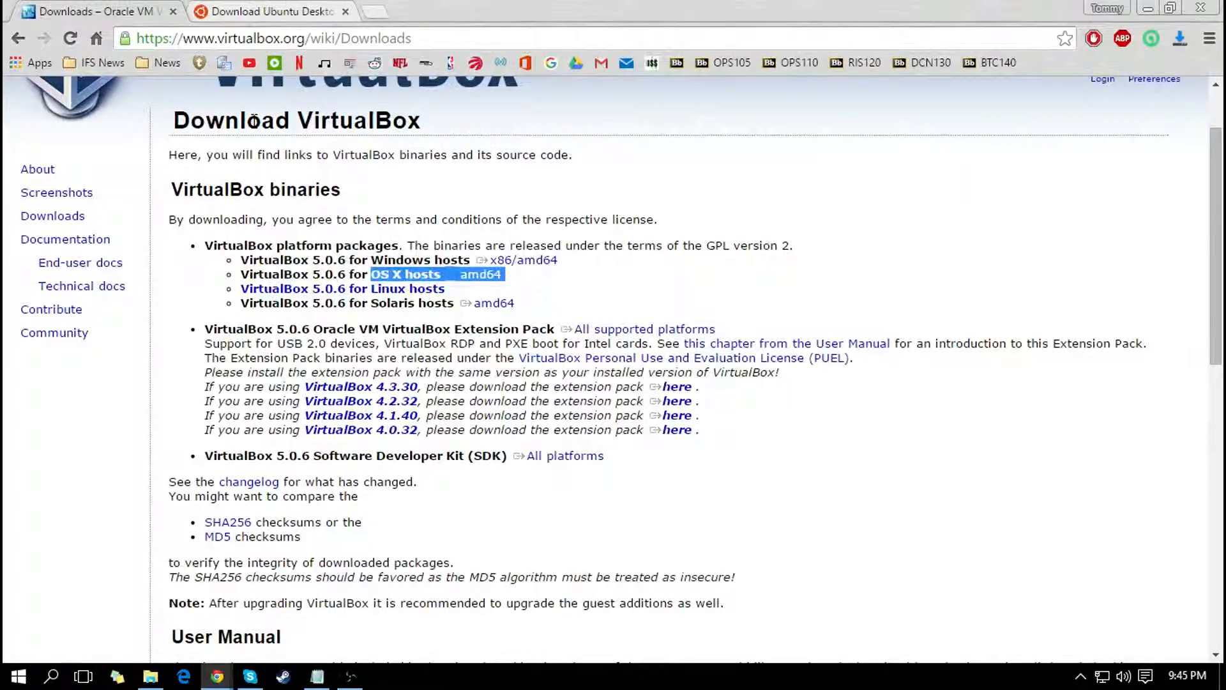
{"action": "scroll", "coordinate": [358, 252], "scroll_direction": "up", "scroll_amount": 2}
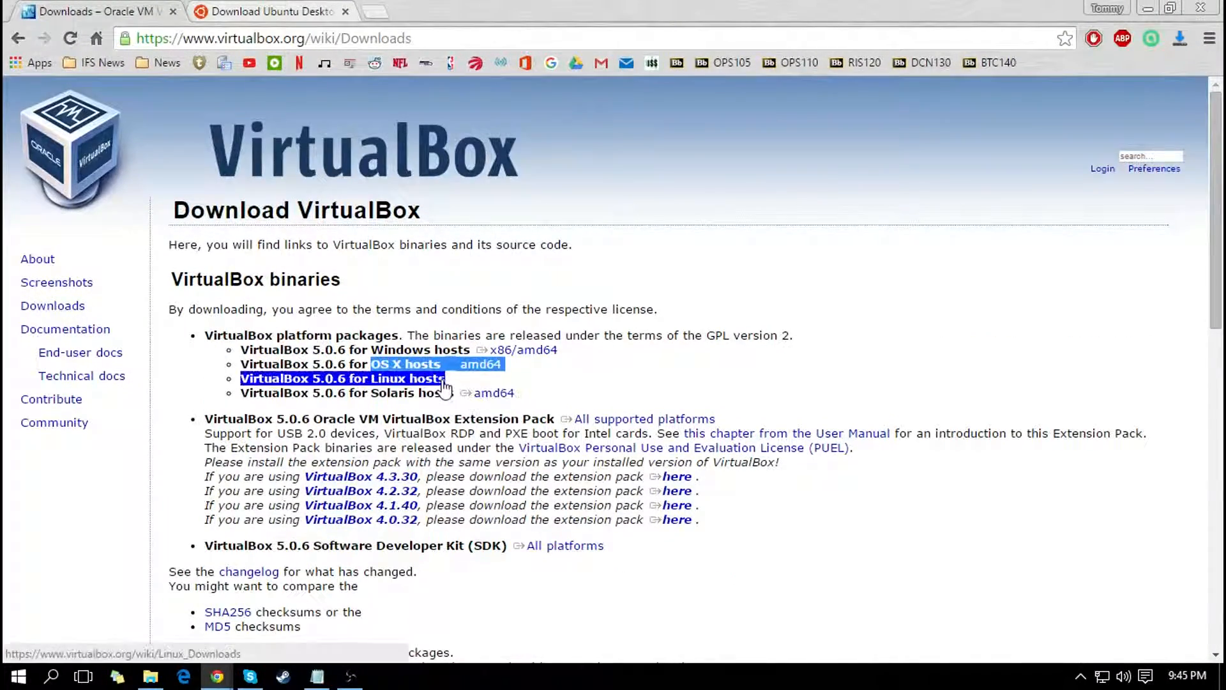
{"action": "left_click", "coordinate": [691, 313]}
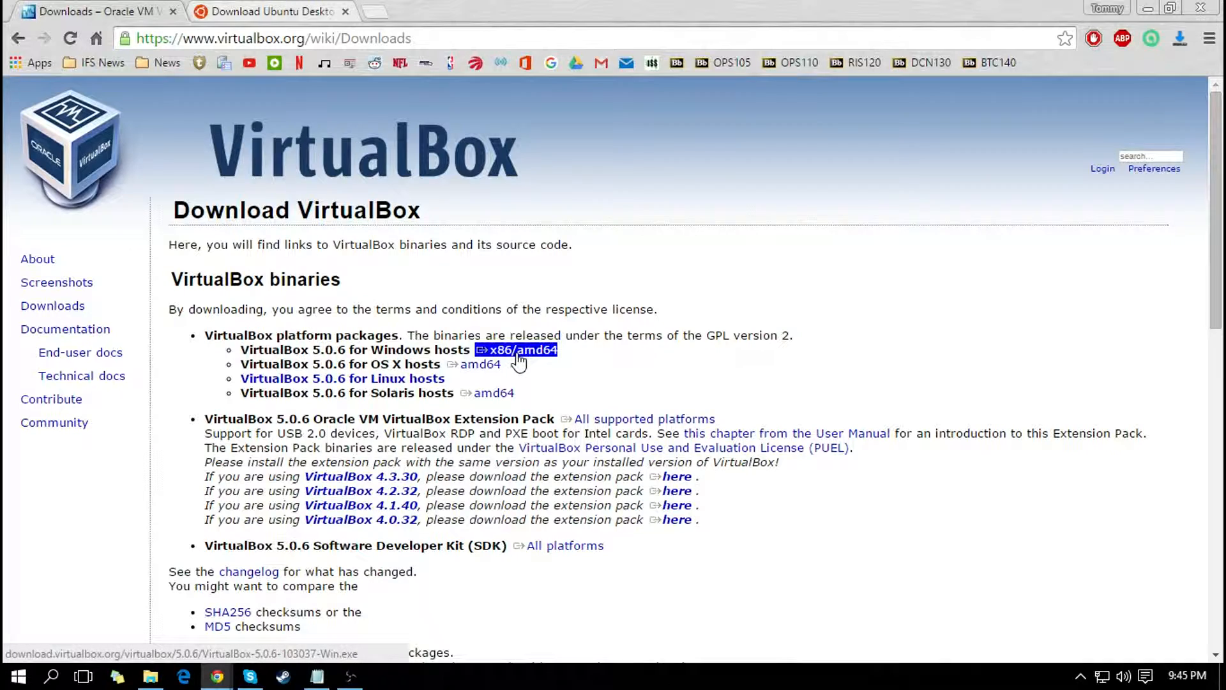
{"action": "left_click", "coordinate": [330, 9]}
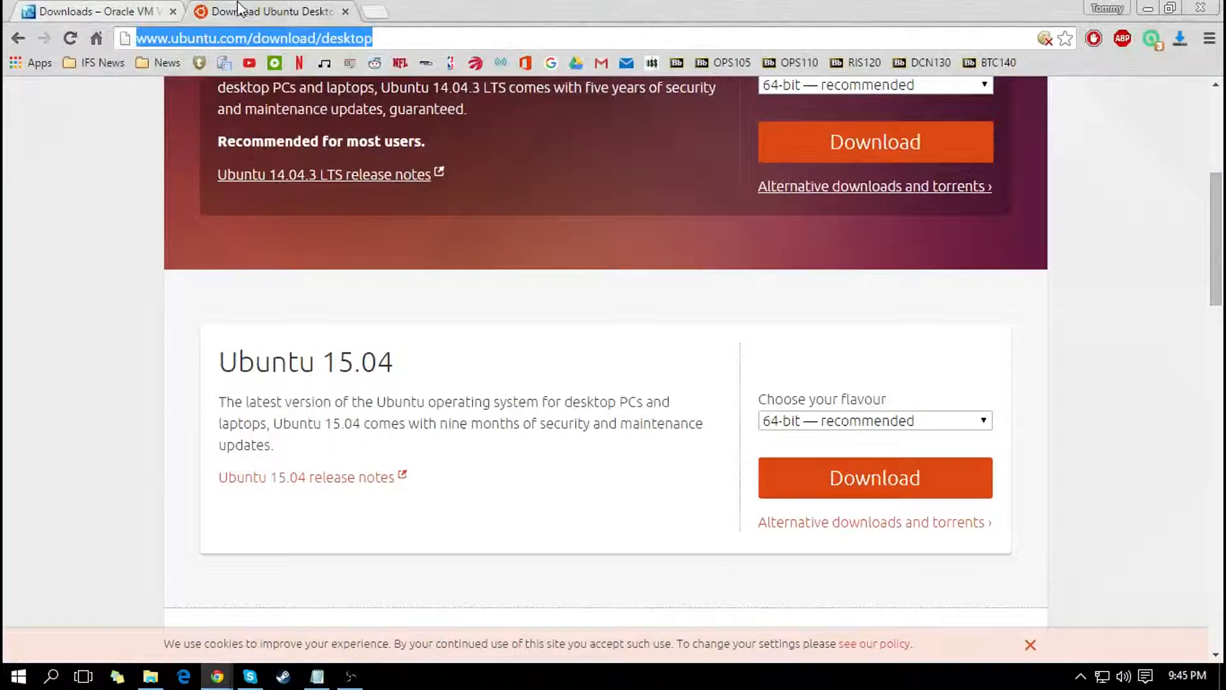
{"action": "scroll", "coordinate": [236, 236], "scroll_direction": "up", "scroll_amount": 2}
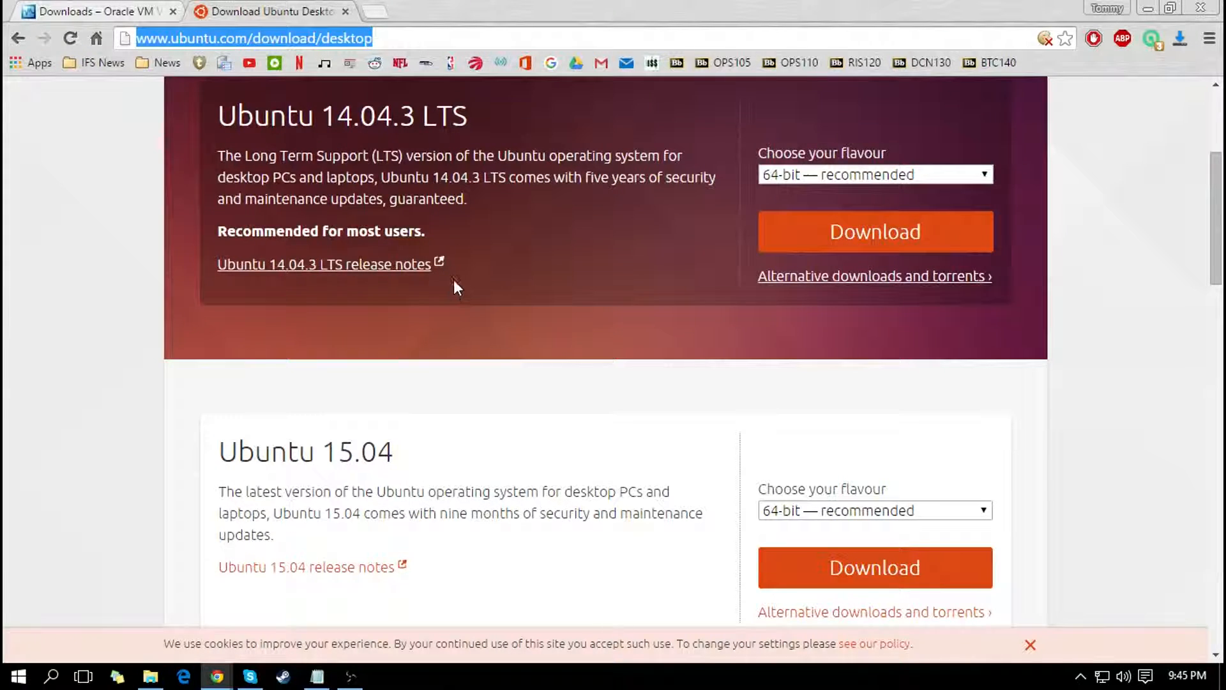
{"action": "scroll", "coordinate": [525, 320], "scroll_direction": "down", "scroll_amount": 3}
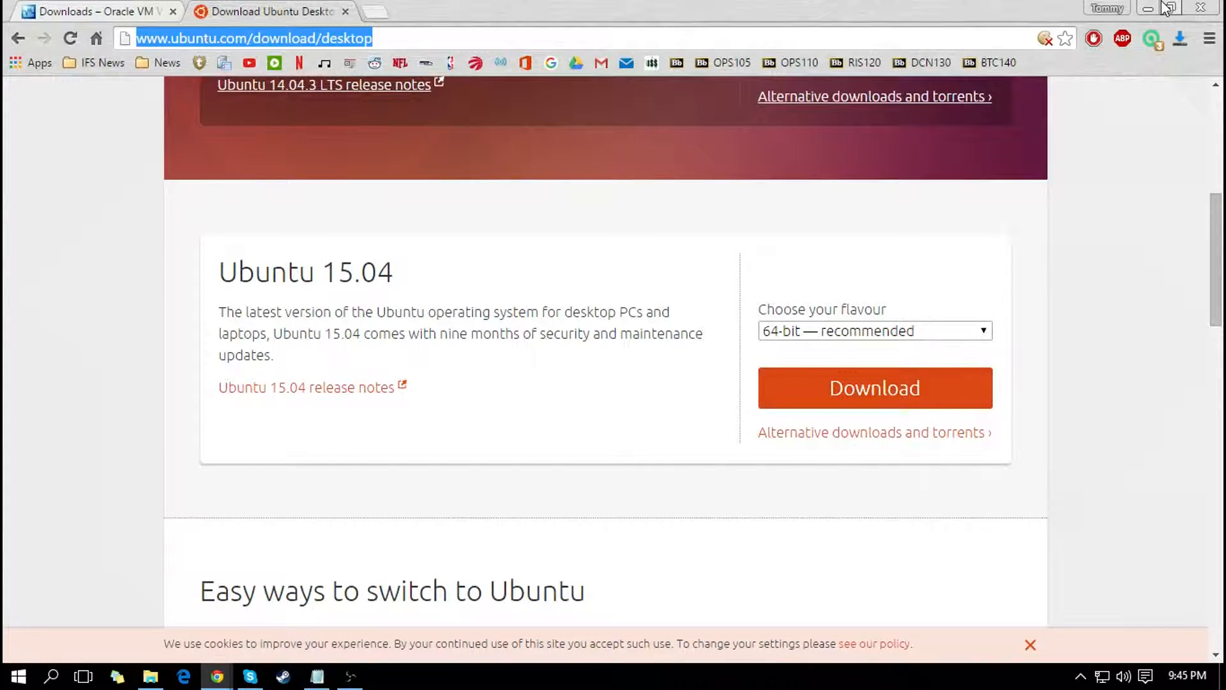
{"action": "left_click", "coordinate": [1201, 8]}
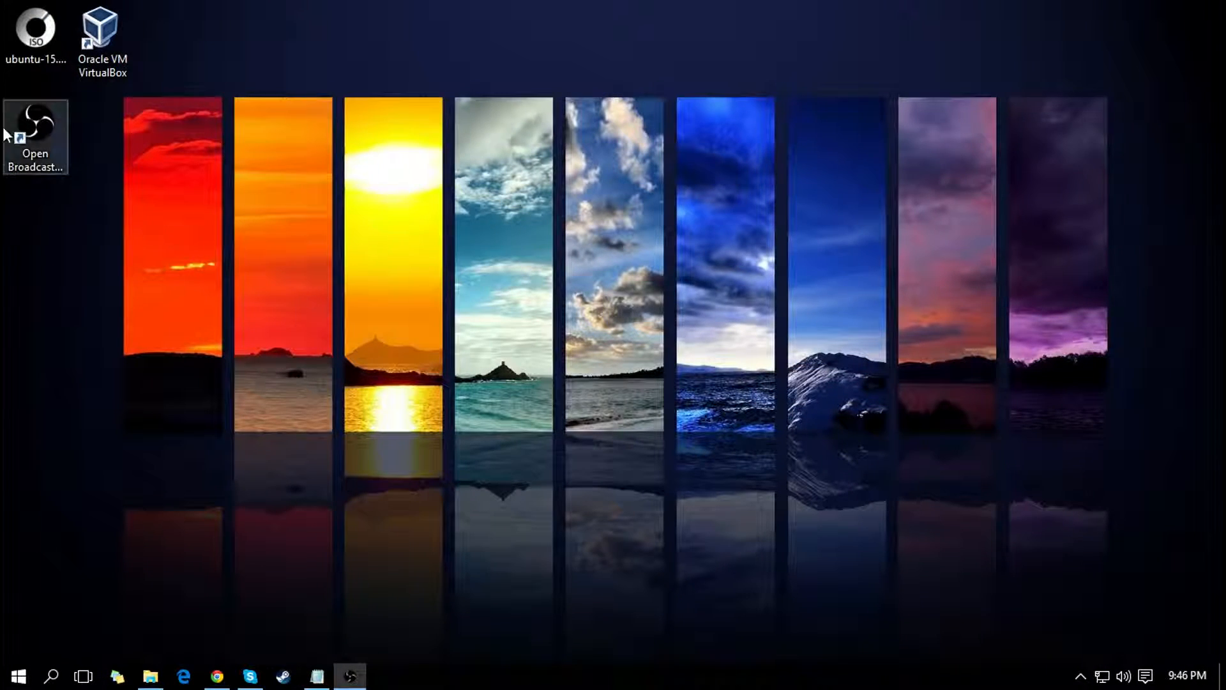
Step: Open Oracle VM VirtualBox and begin a new Linux virtual machine named Ubuntu, continuing to its memory settings
{"action": "double_click", "coordinate": [105, 45]}
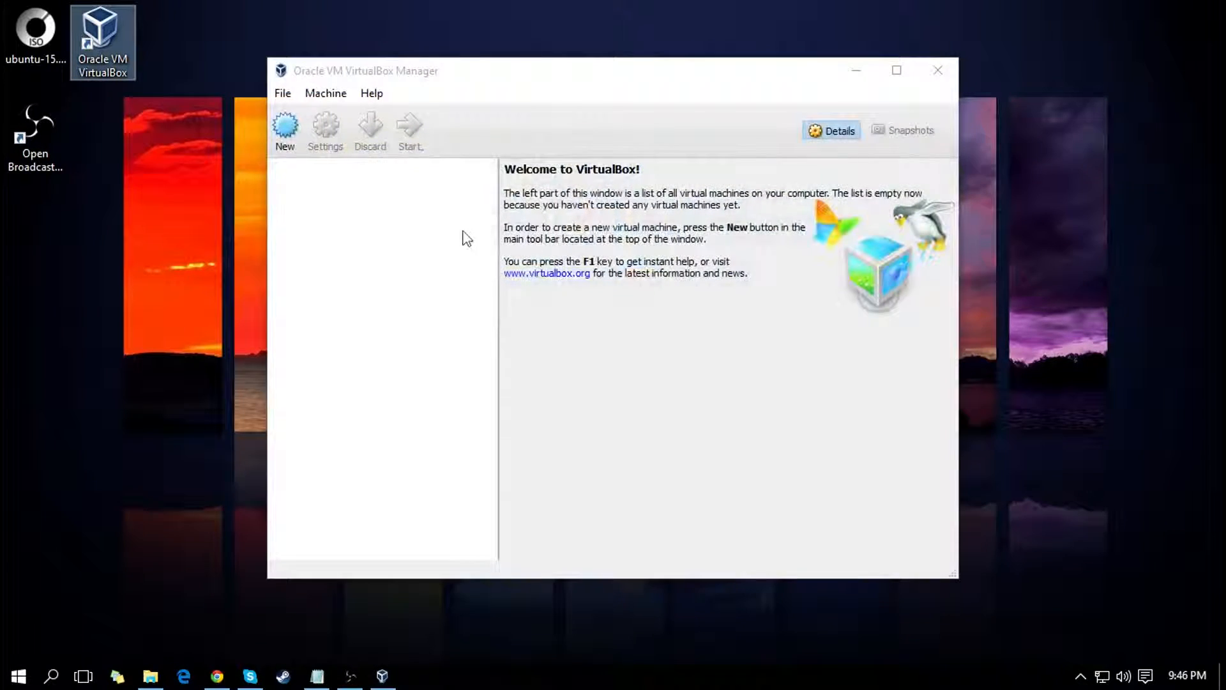
{"action": "left_click", "coordinate": [288, 135]}
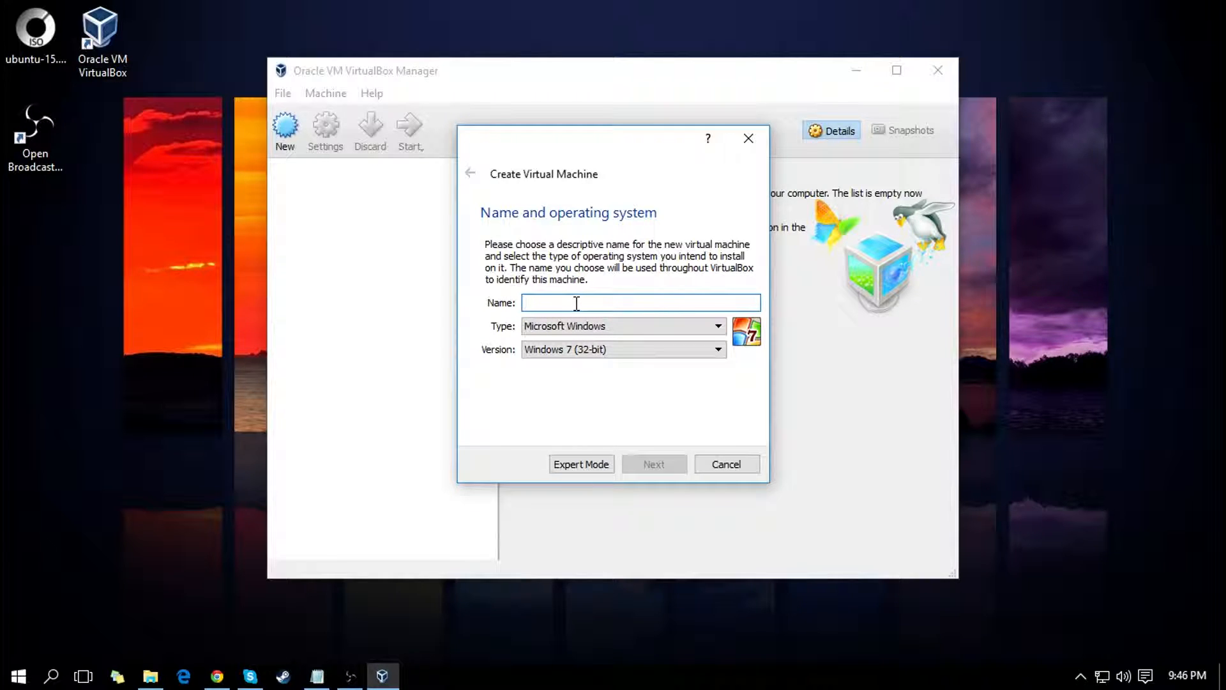
{"action": "type", "text": "u"}
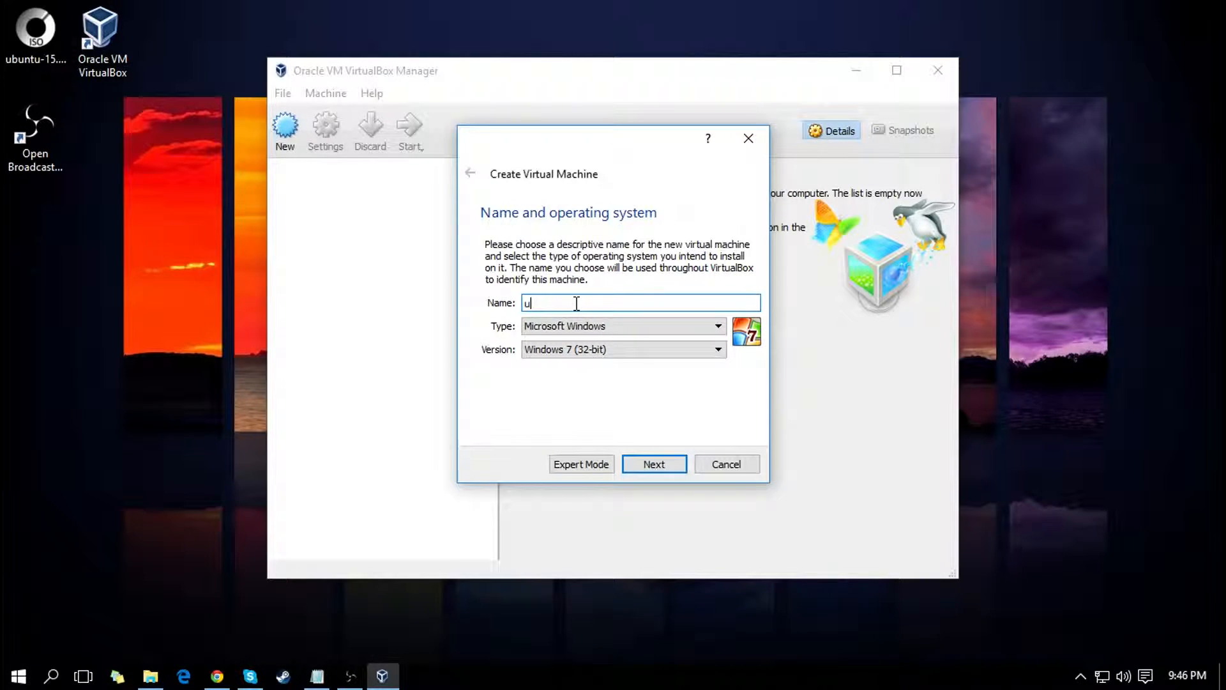
{"action": "key", "text": "BackSpace"}
{"action": "type", "text": "Ubuntu"}
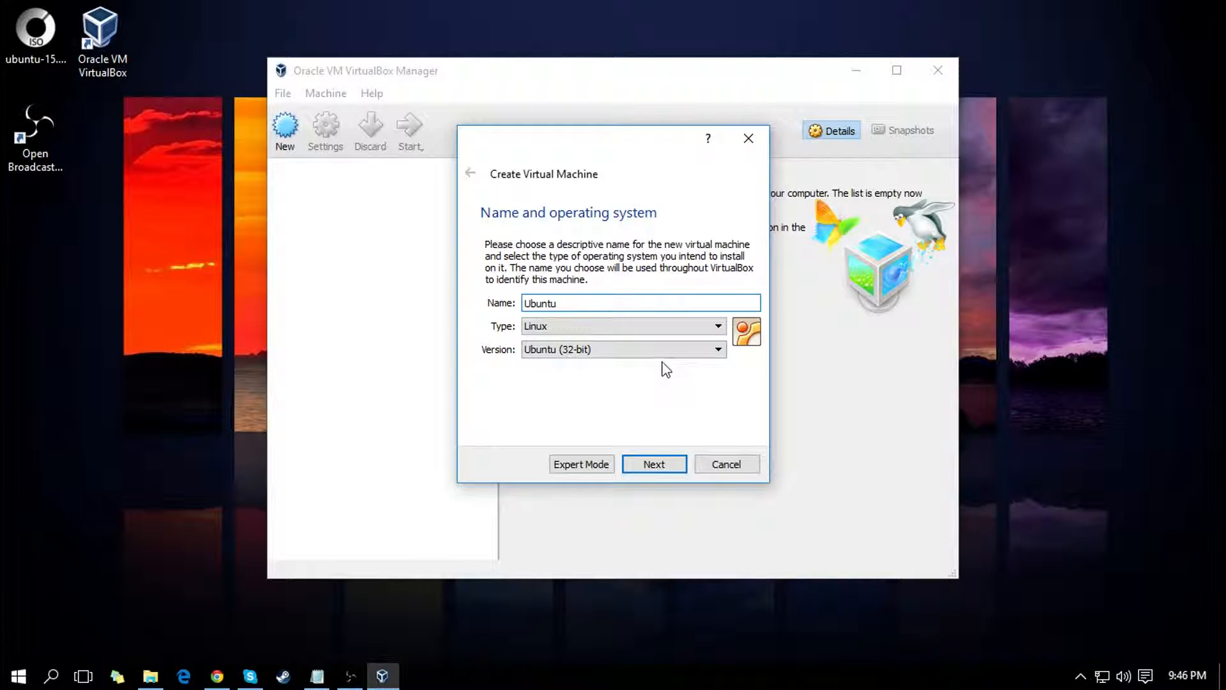
{"action": "left_click", "coordinate": [668, 468]}
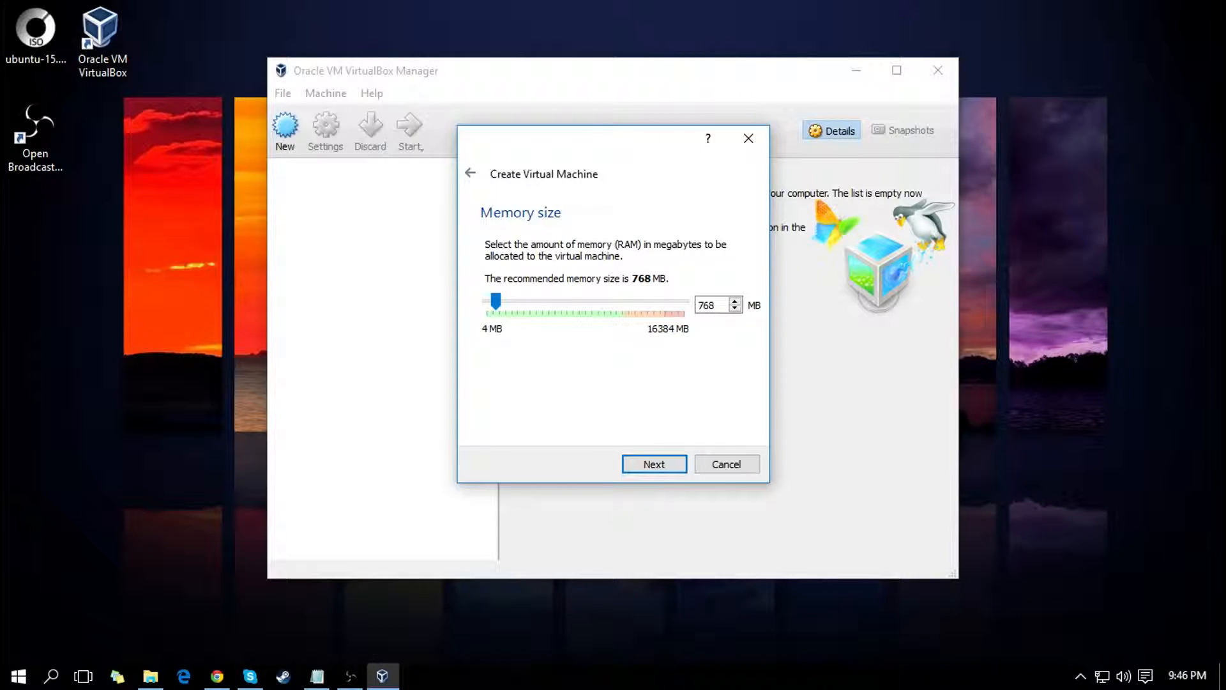
Step: Allocate 2048 MB of memory to the new virtual machine and continue to the hard disk options
{"action": "key", "text": "alt+Tab"}
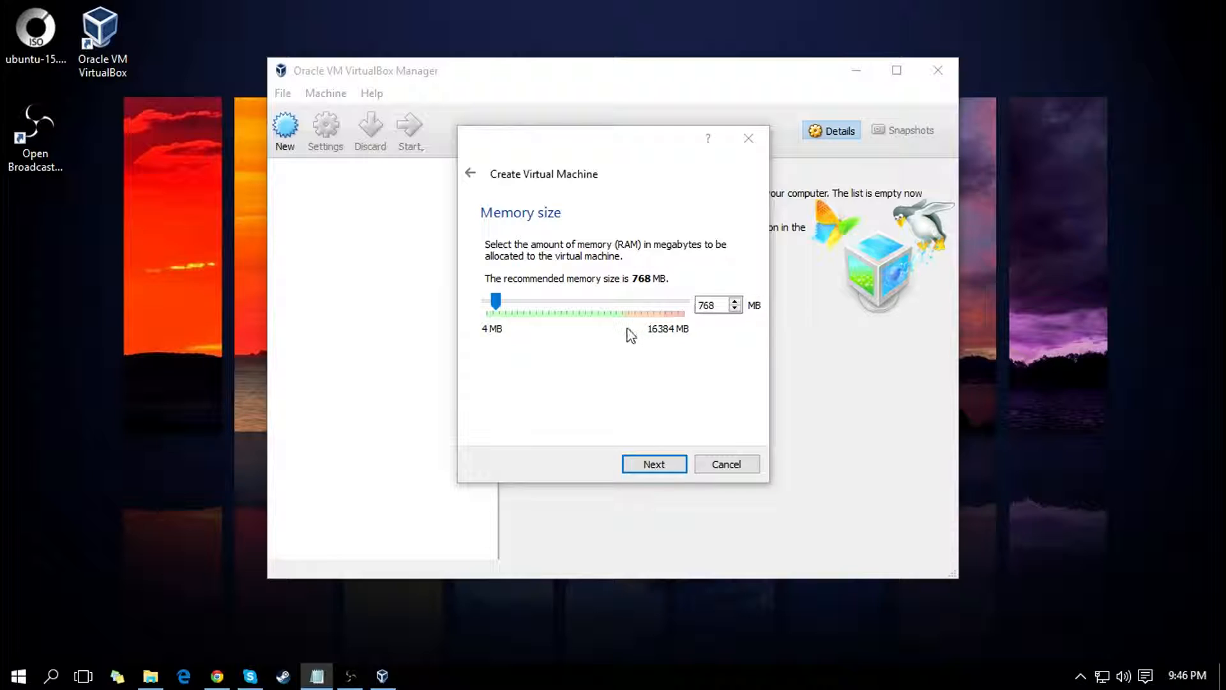
{"action": "double_click", "coordinate": [707, 305]}
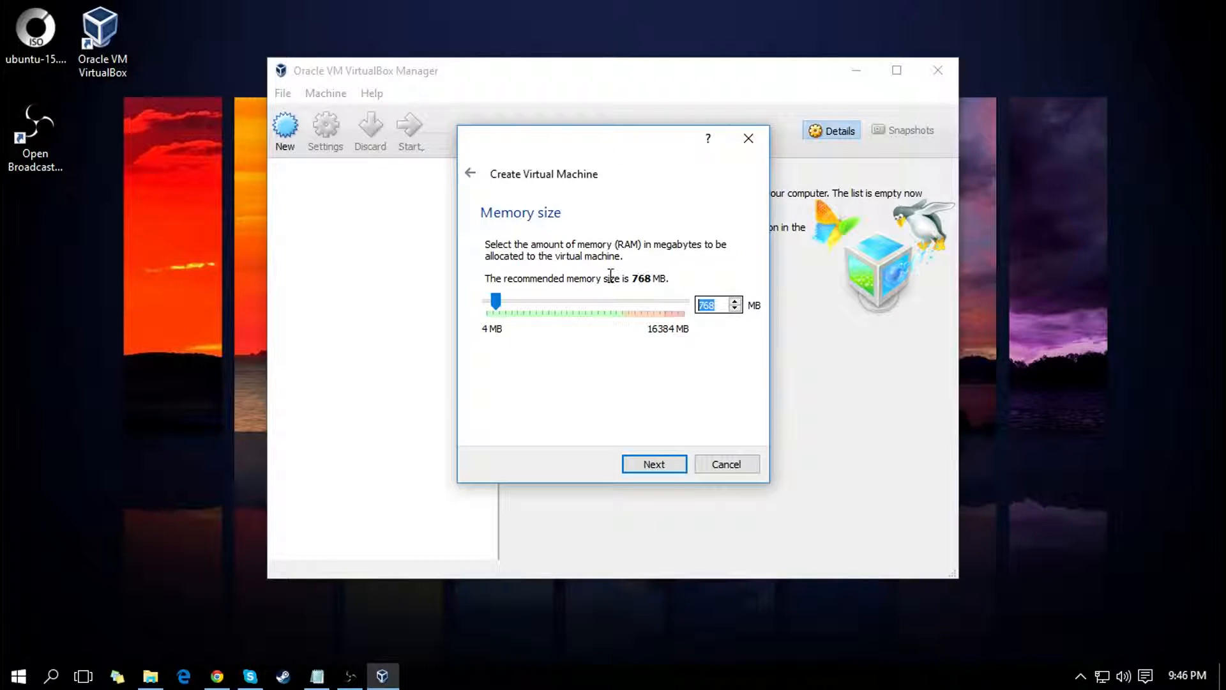
{"action": "type", "text": "2048"}
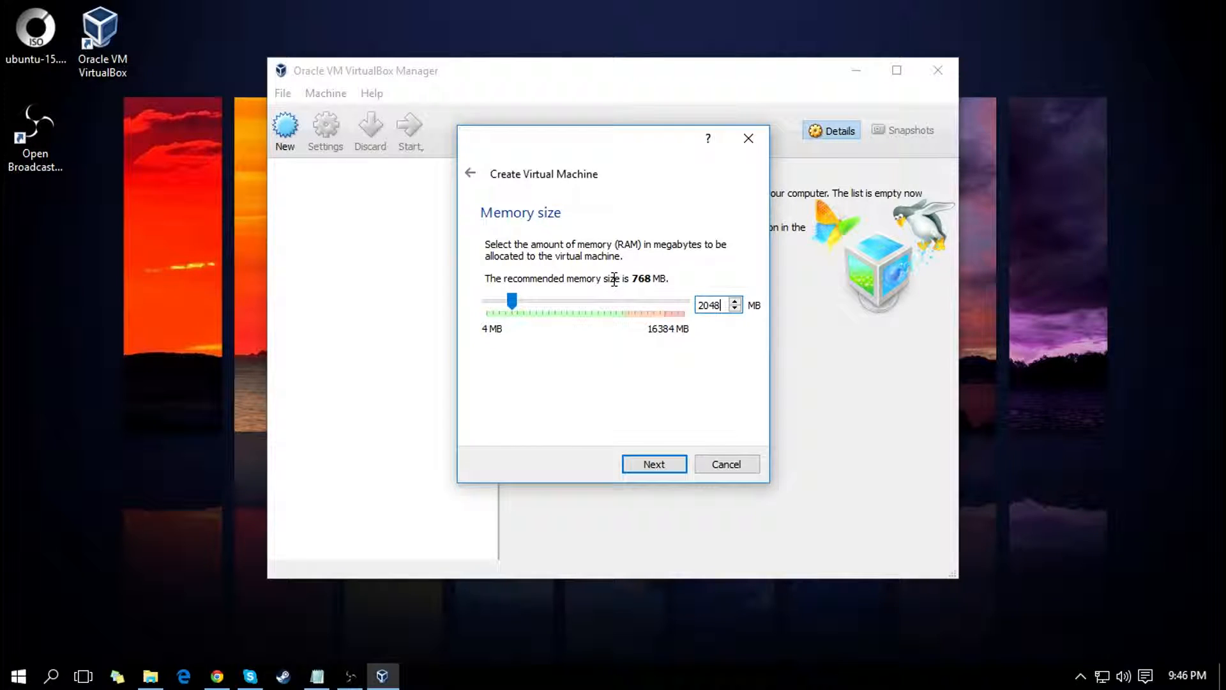
{"action": "left_click", "coordinate": [669, 467]}
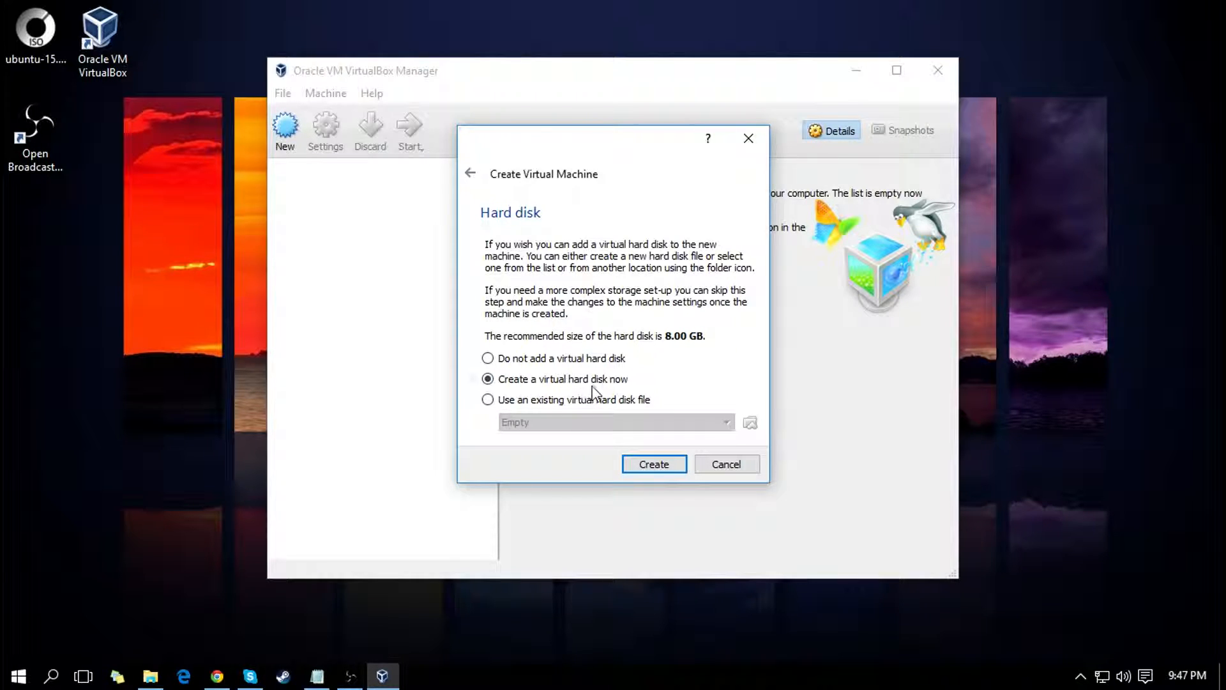
Step: Choose to create a new virtual hard disk as a VDI (VirtualBox Disk Image) with fixed size storage
{"action": "left_click", "coordinate": [656, 458]}
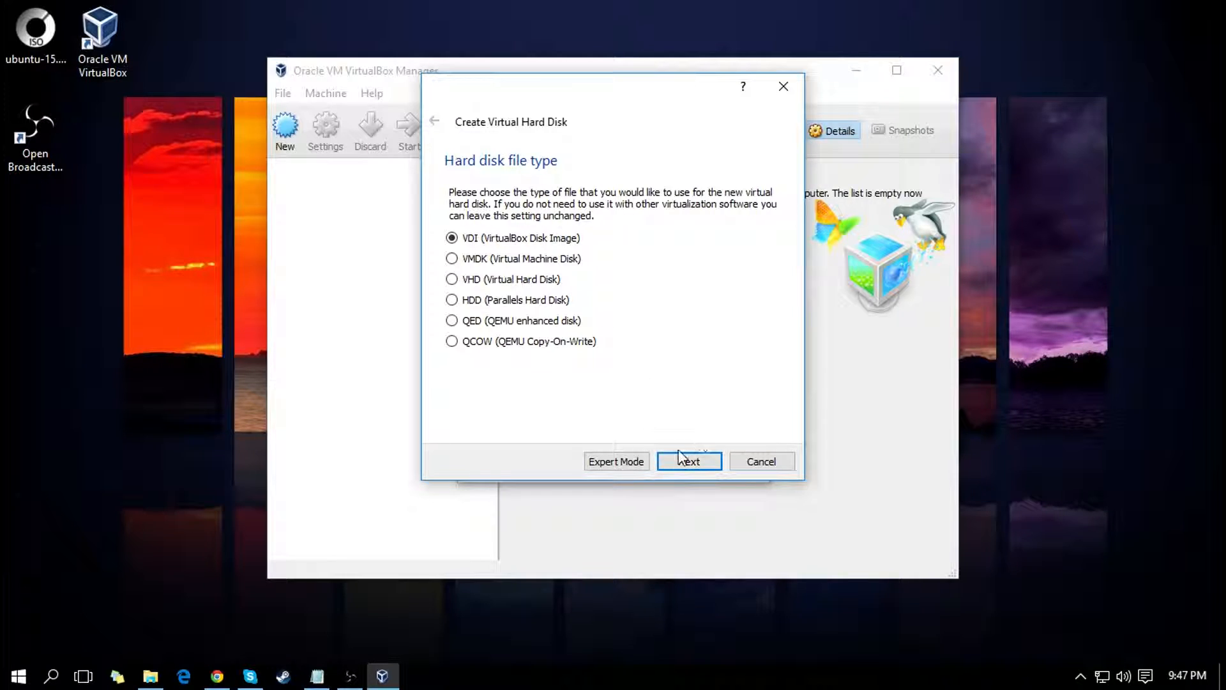
{"action": "left_click", "coordinate": [690, 464]}
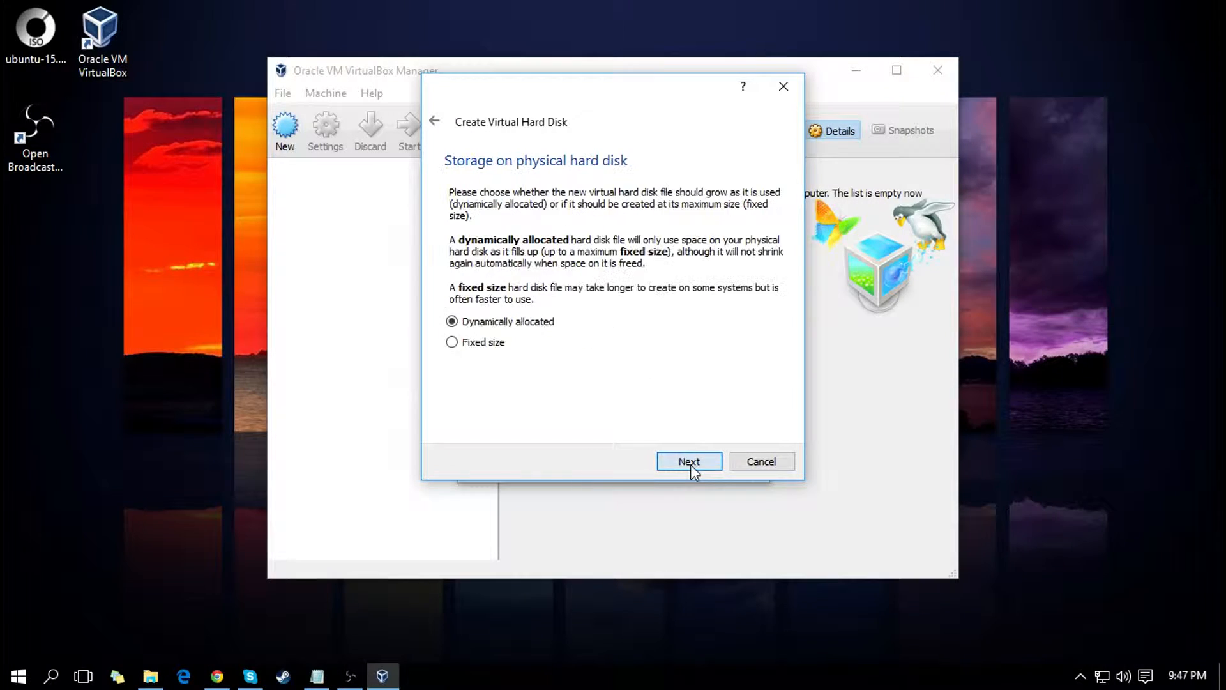
{"action": "left_click", "coordinate": [453, 343]}
{"action": "left_click", "coordinate": [685, 460]}
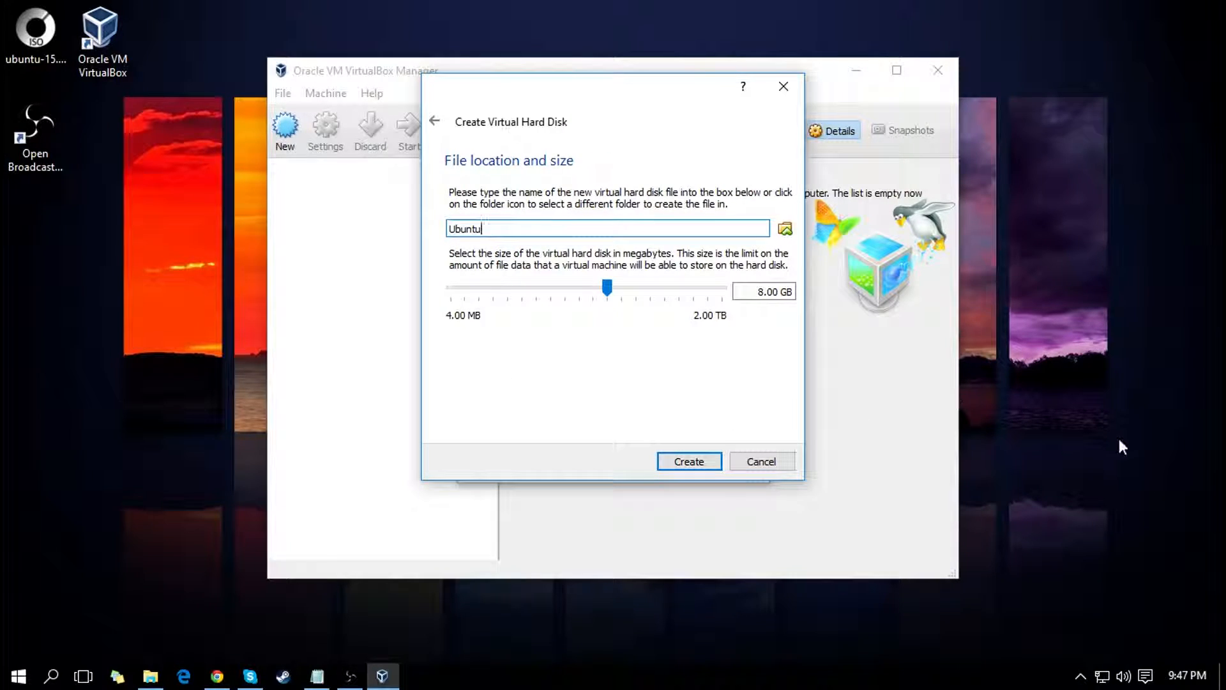
Step: Set the virtual hard disk size to 30 GB and create the disk under the name Ubuntu
{"action": "key", "text": "alt+Tab"}
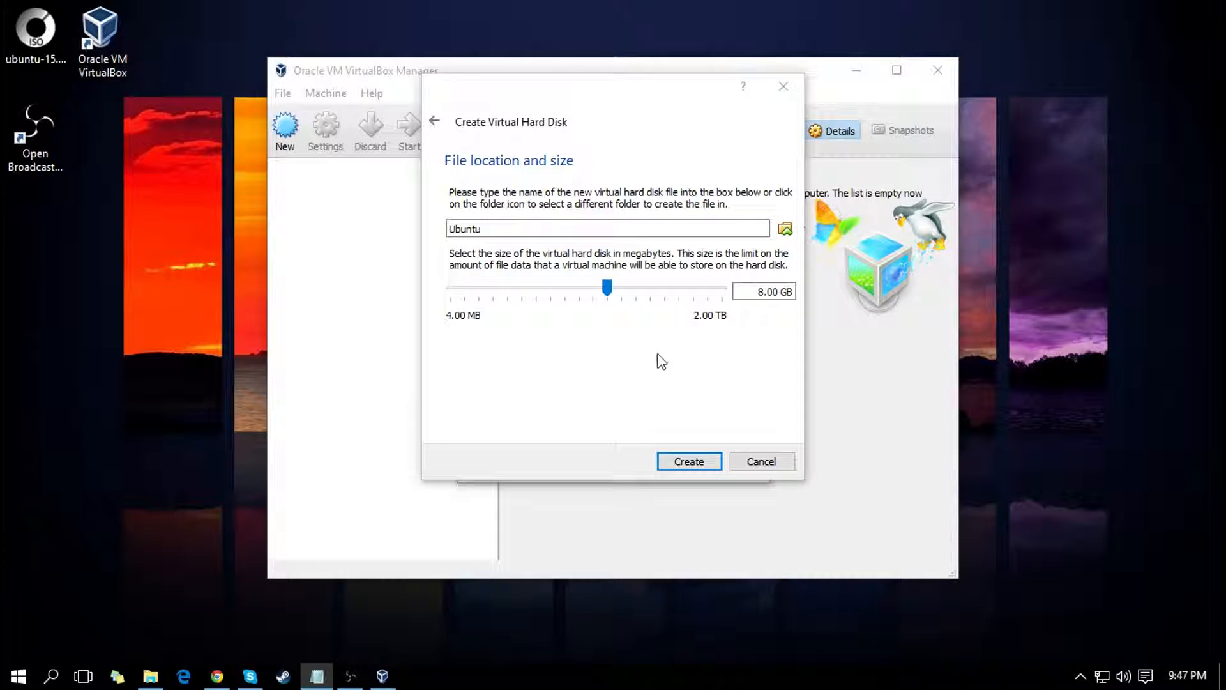
{"action": "left_click_drag", "start_coordinate": [758, 291], "coordinate": [772, 291]}
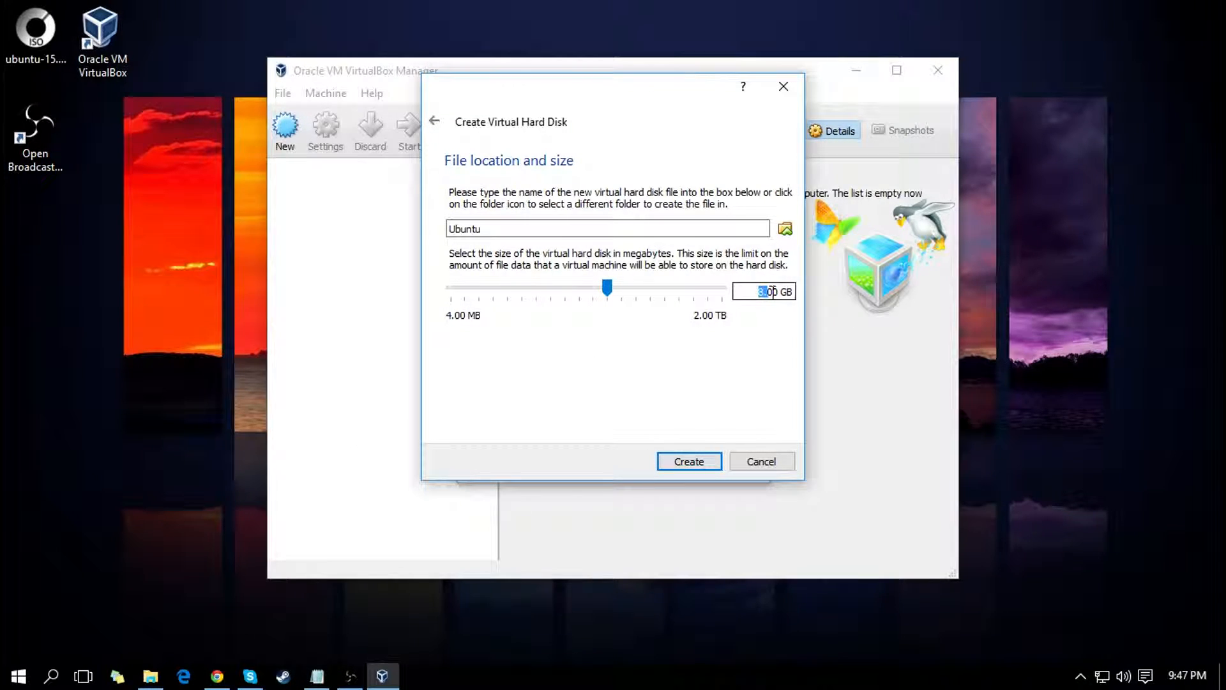
{"action": "key", "text": "BackSpace"}
{"action": "type", "text": "30."}
{"action": "left_click", "coordinate": [709, 462]}
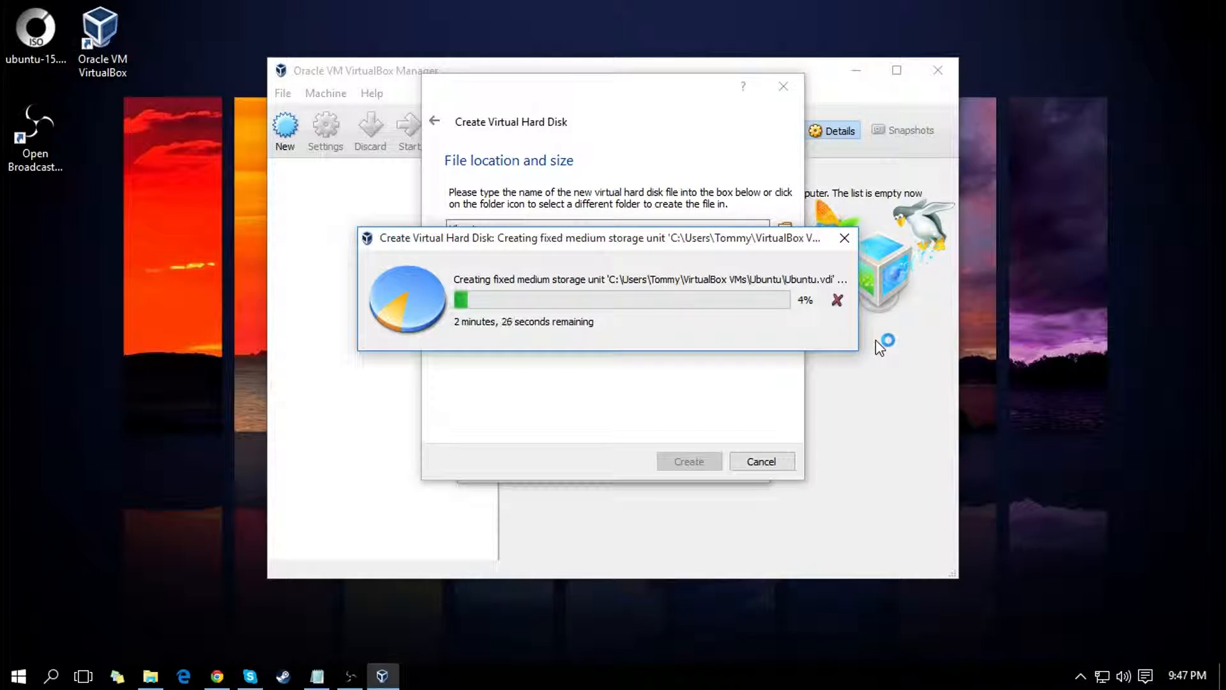
{"action": "left_click_drag", "start_coordinate": [739, 243], "coordinate": [716, 176]}
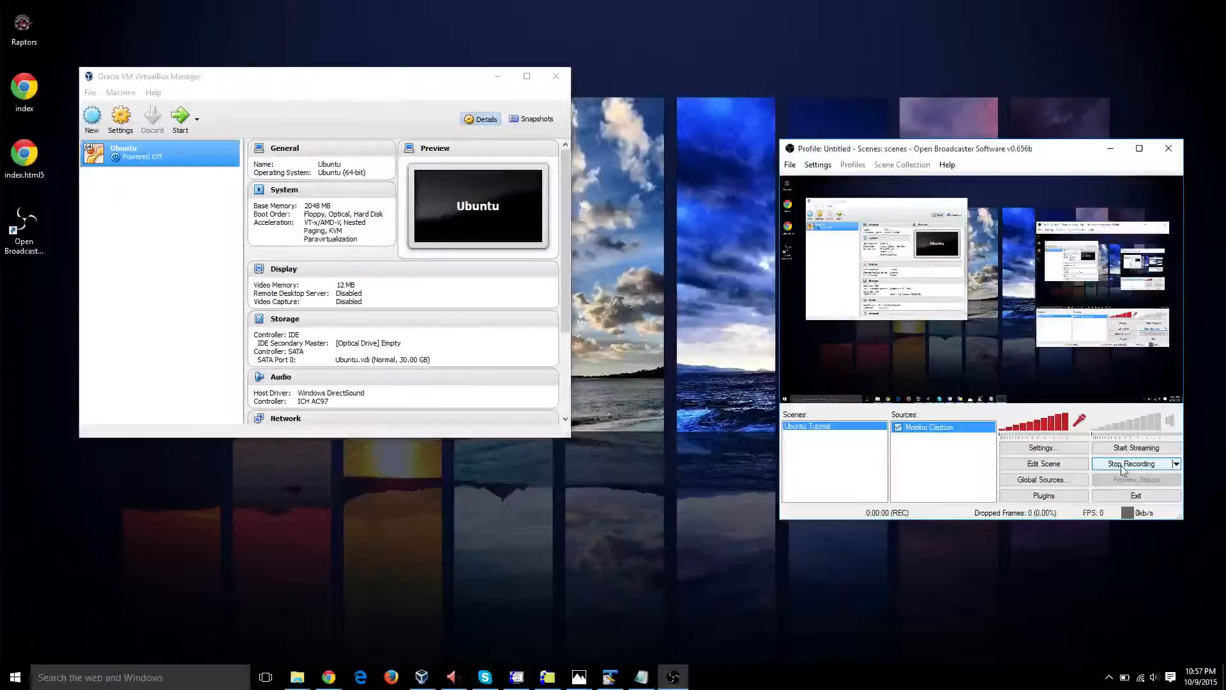
Step: Load ubuntu-15.04-desktop-amd64.iso into the Ubuntu machine's empty IDE optical drive and save the storage settings
{"action": "left_click", "coordinate": [1113, 150]}
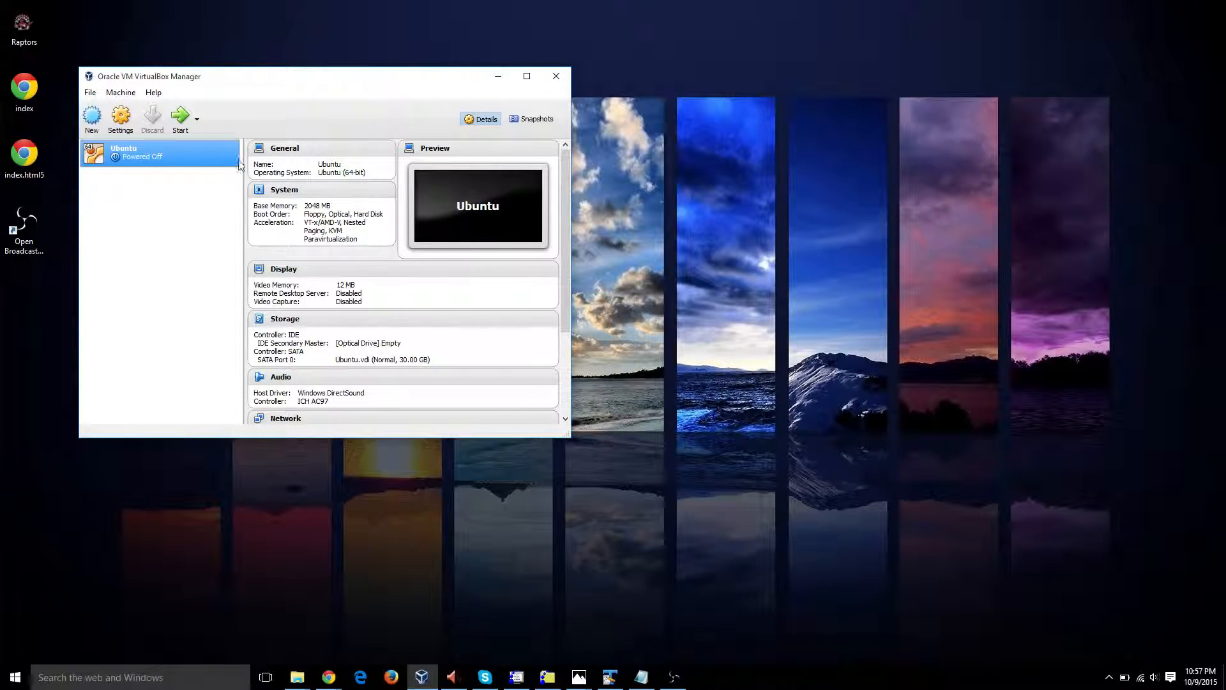
{"action": "left_click", "coordinate": [119, 123]}
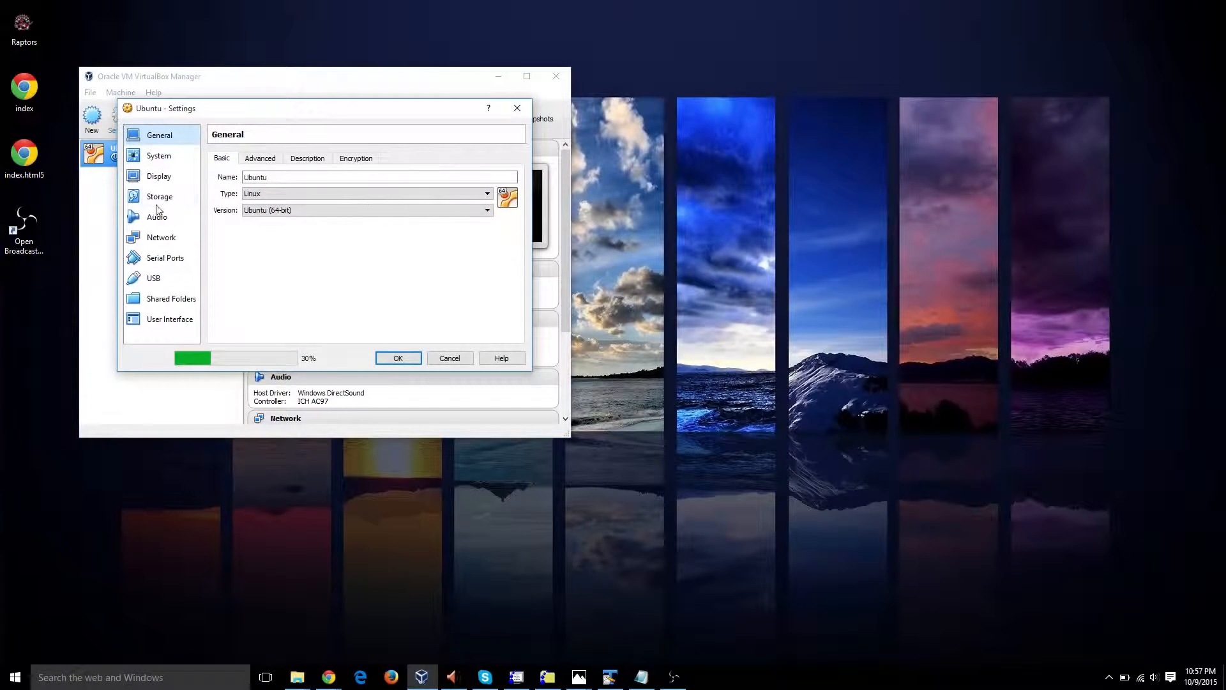
{"action": "left_click", "coordinate": [163, 196]}
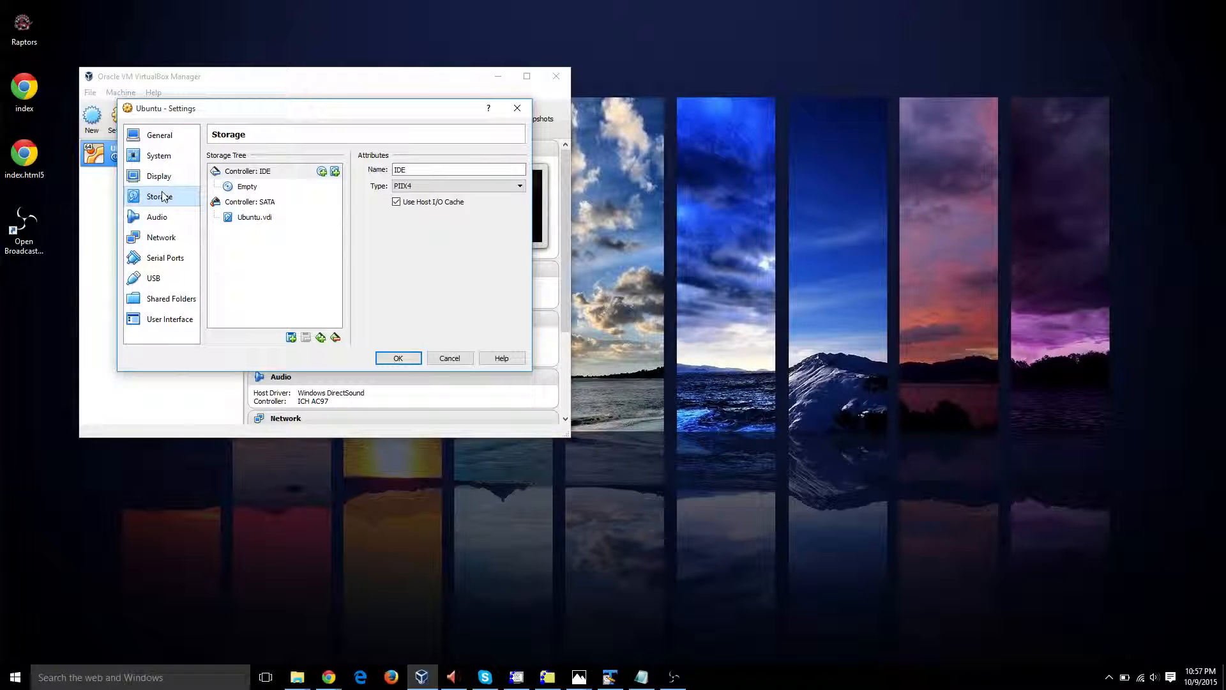
{"action": "left_click", "coordinate": [248, 190]}
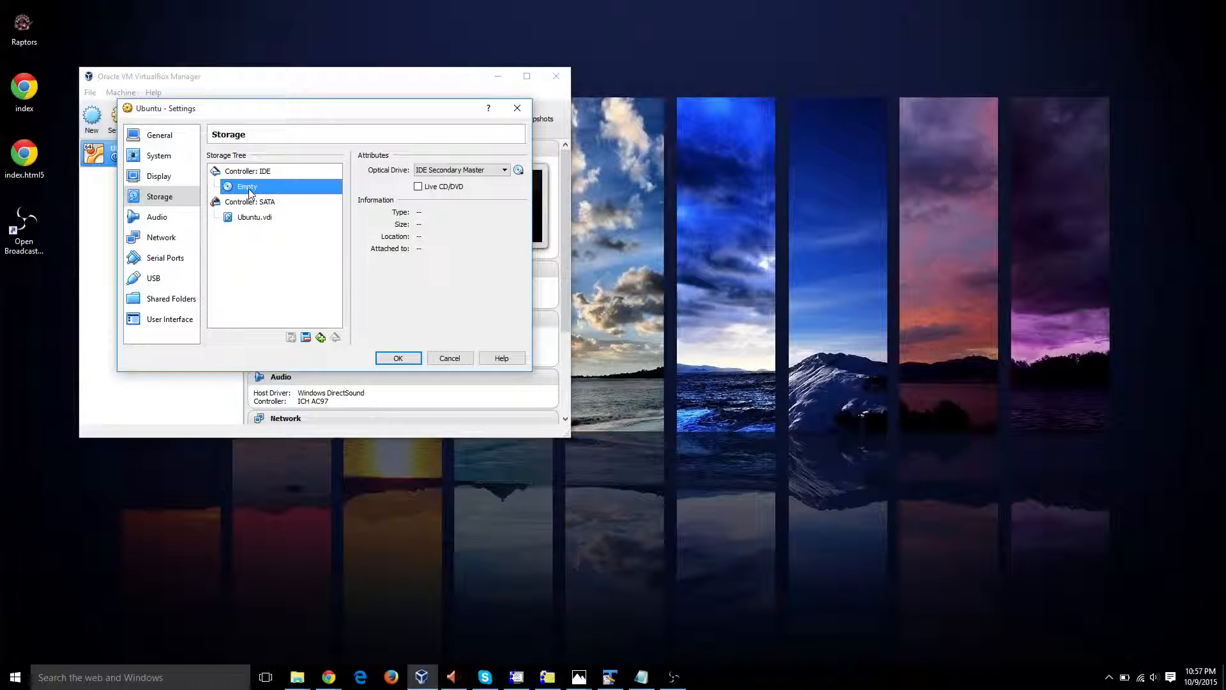
{"action": "left_click", "coordinate": [518, 169]}
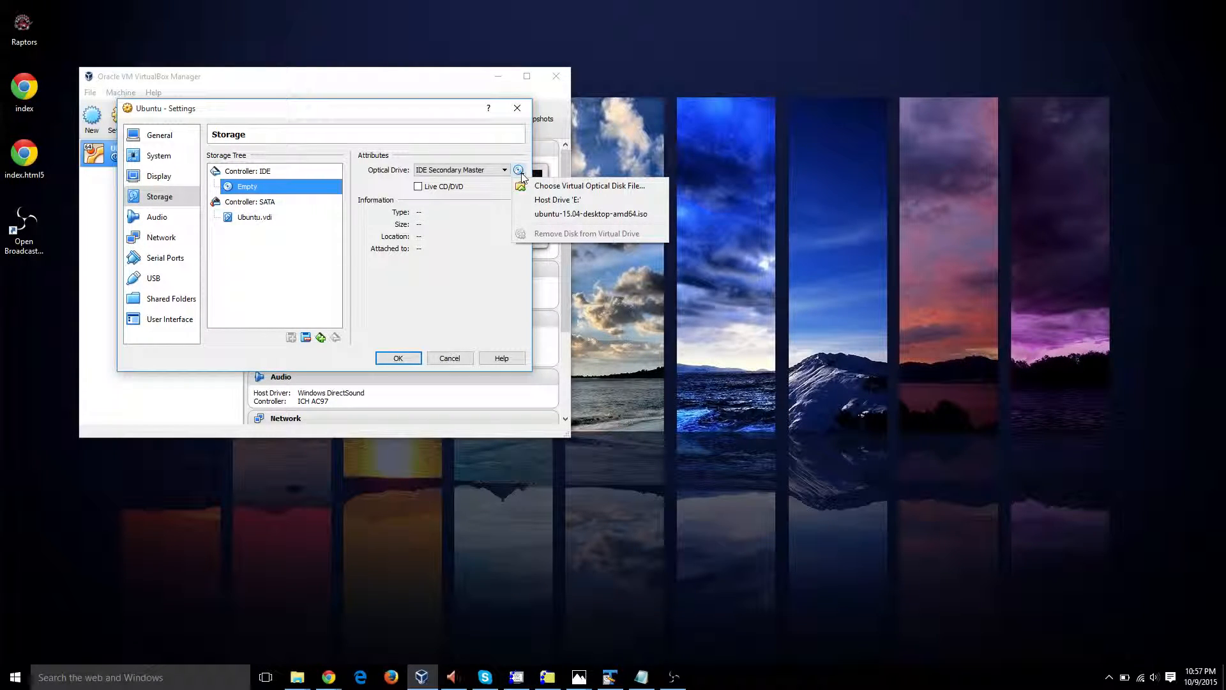
{"action": "left_click", "coordinate": [574, 214]}
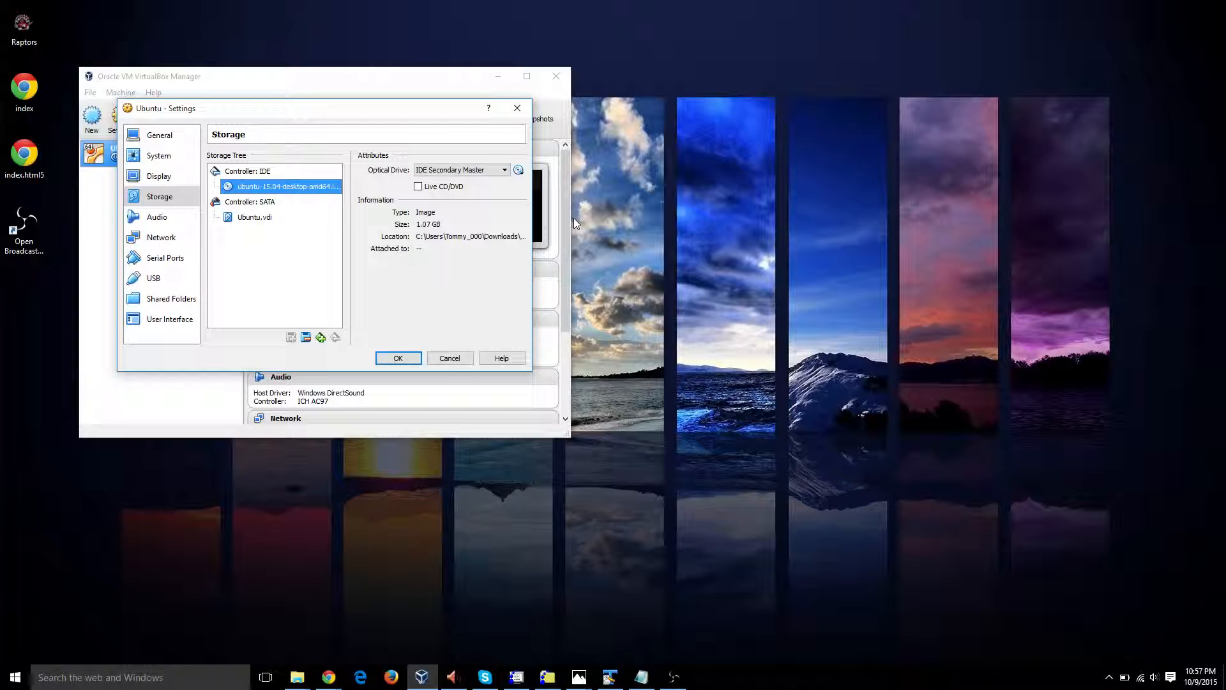
{"action": "left_click", "coordinate": [397, 358]}
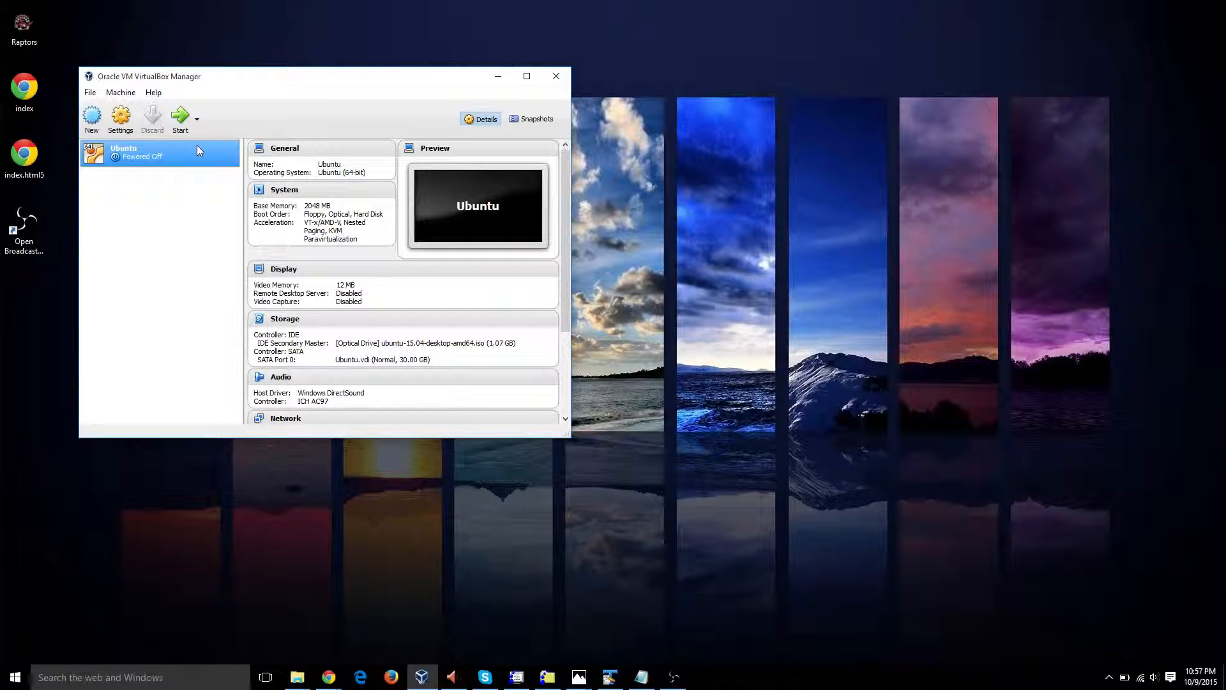
Step: Start the Ubuntu virtual machine and decline the request to capture the mouse
{"action": "double_click", "coordinate": [139, 151]}
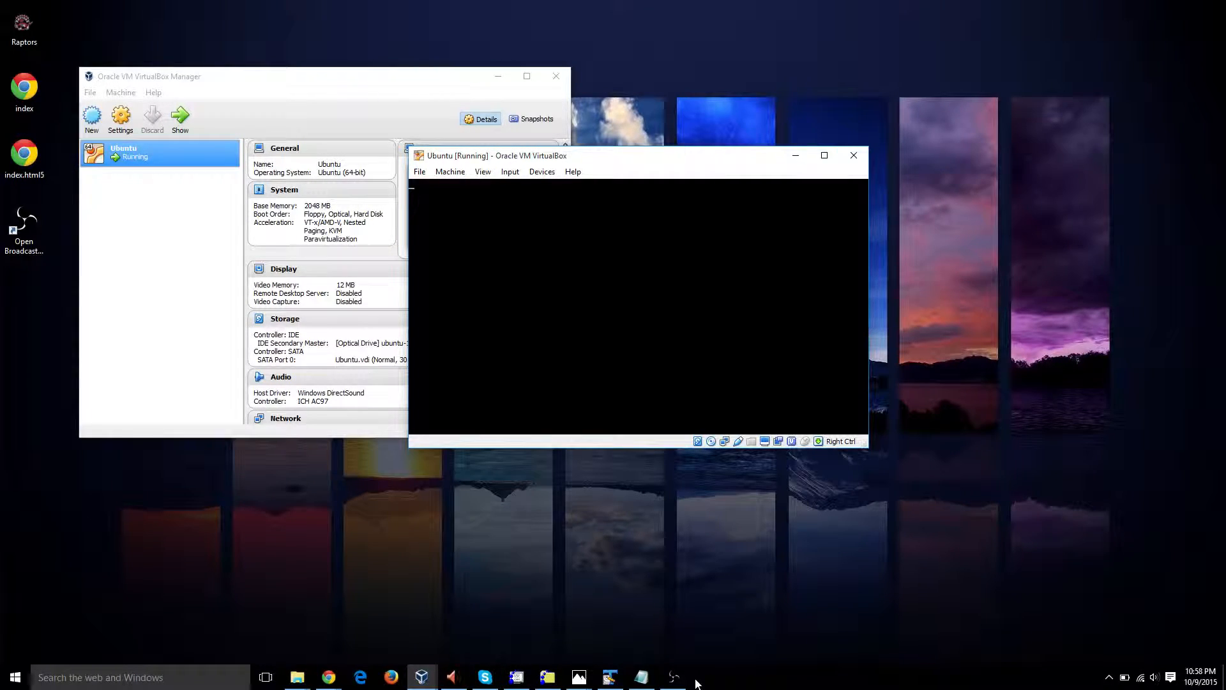
{"action": "mouse_move", "coordinate": [675, 686]}
{"action": "left_click", "coordinate": [738, 304]}
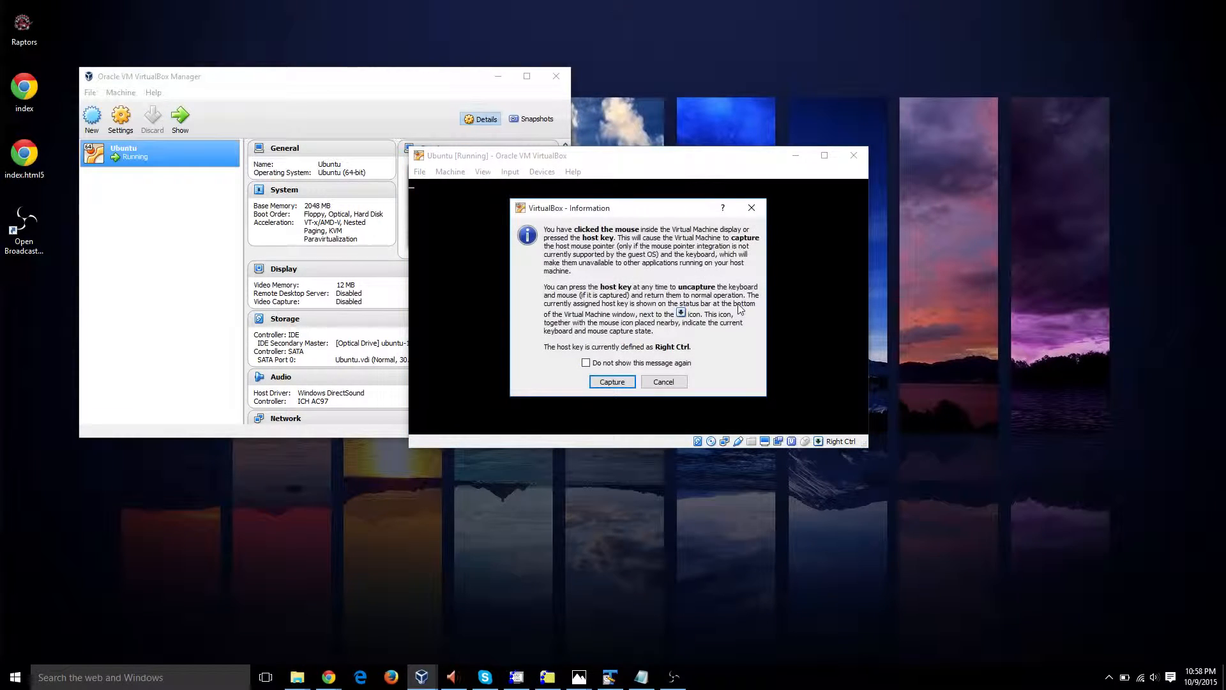
{"action": "left_click", "coordinate": [662, 383]}
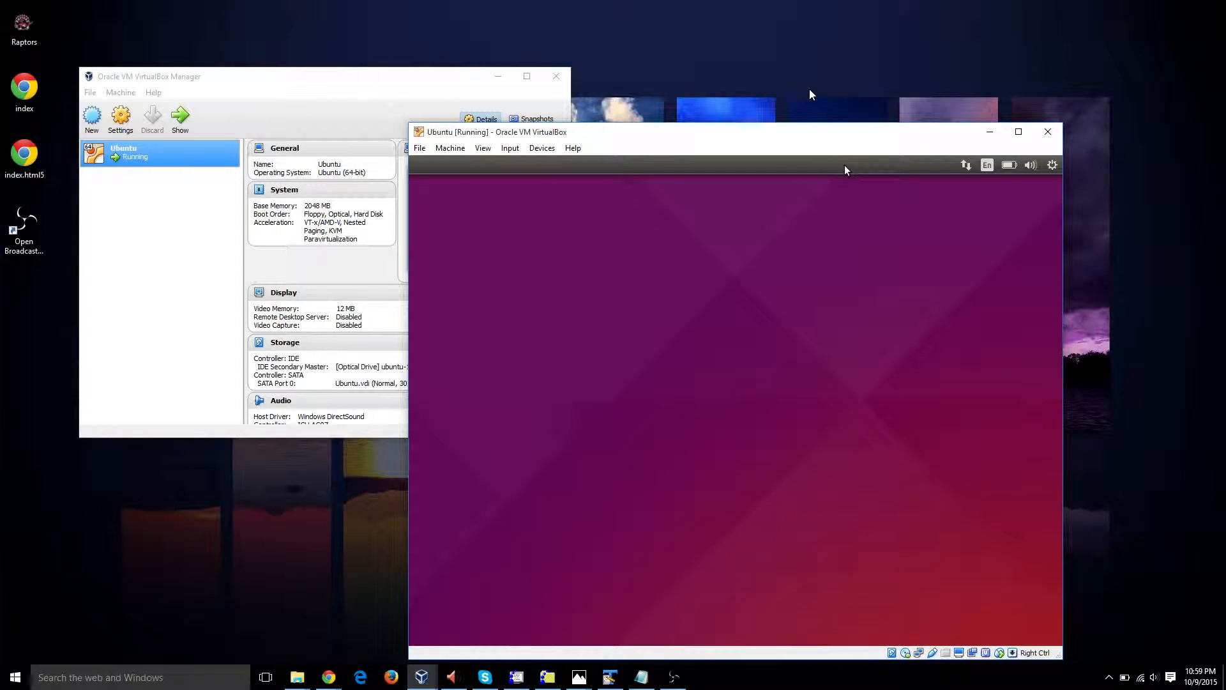
Step: Reposition the running virtual machine window and begin the Ubuntu installation in English
{"action": "left_click_drag", "start_coordinate": [804, 134], "coordinate": [730, 70]}
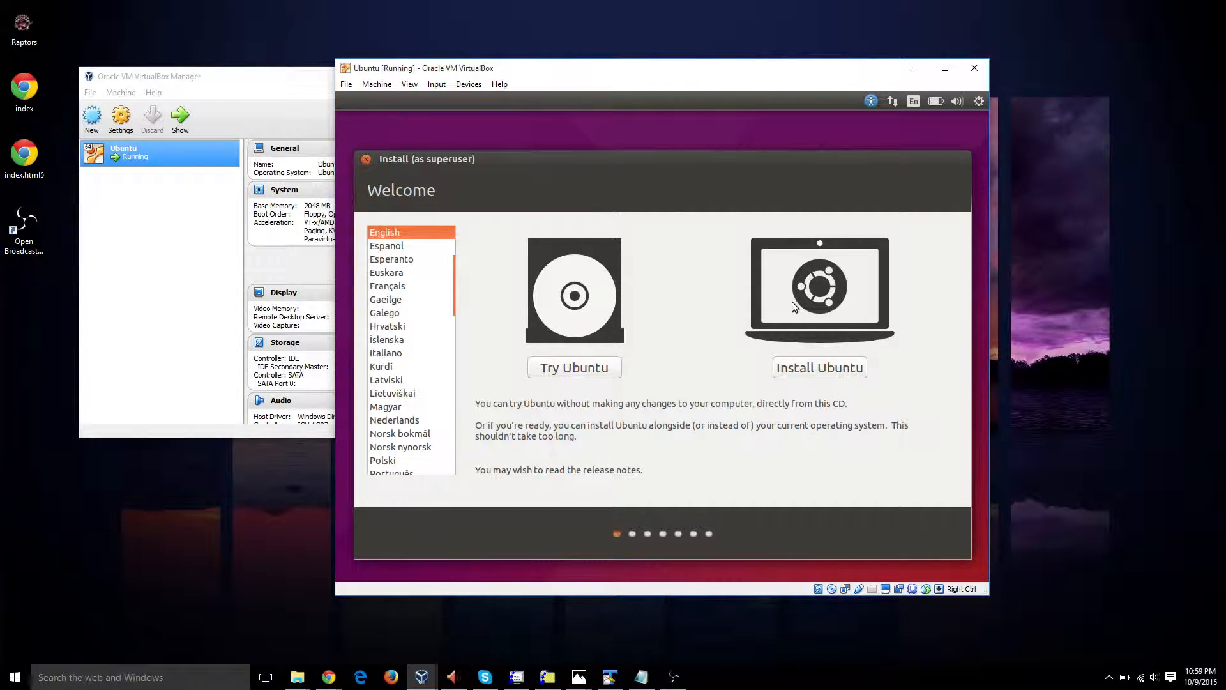
{"action": "left_click", "coordinate": [794, 368]}
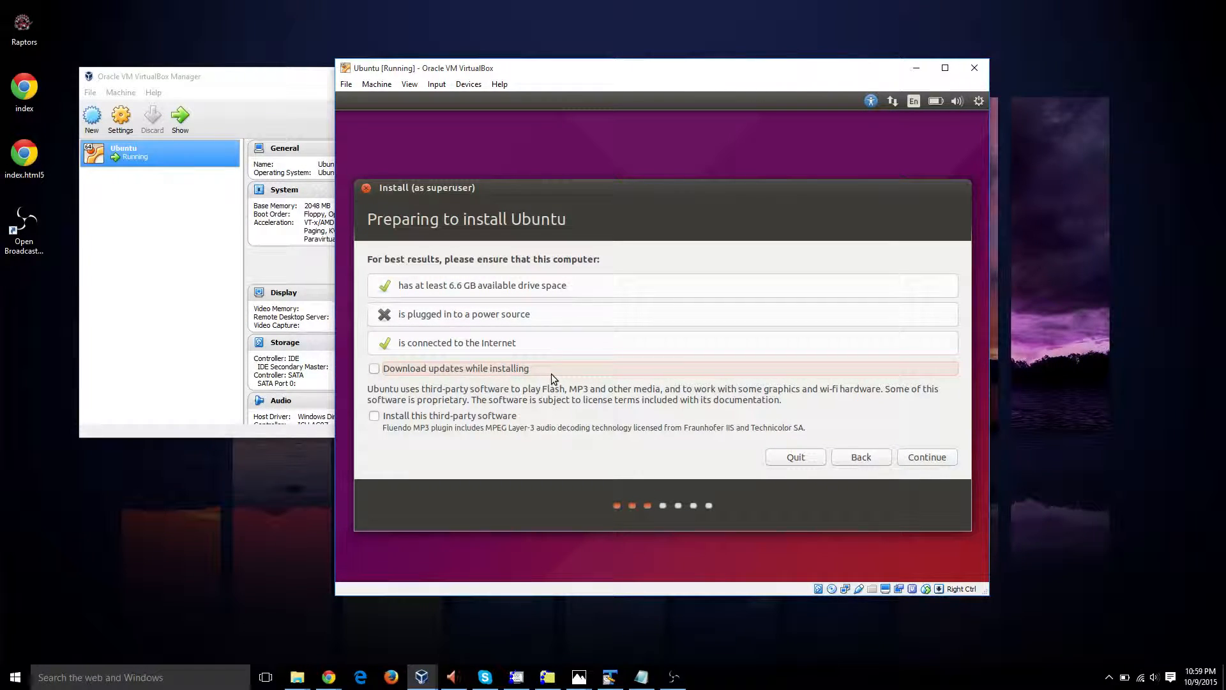
Step: Enable downloading updates while installing and installing the third-party software, and continue to the installation type
{"action": "left_click", "coordinate": [374, 368]}
{"action": "left_click", "coordinate": [374, 416]}
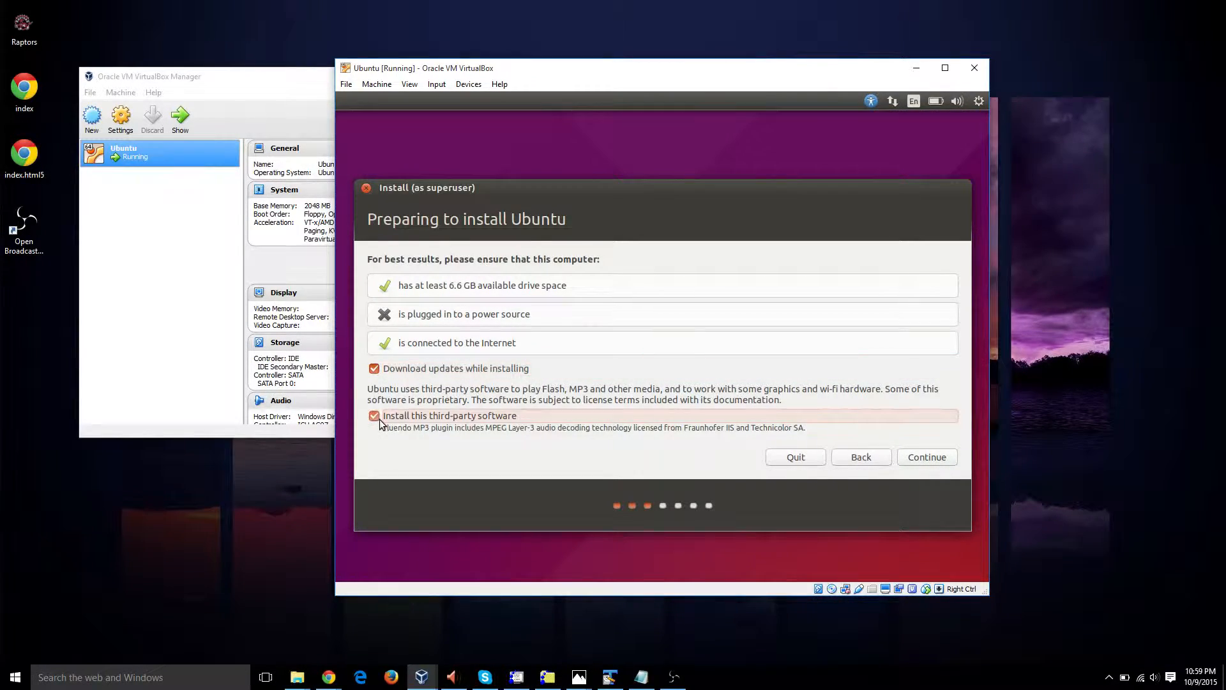
{"action": "left_click", "coordinate": [940, 458]}
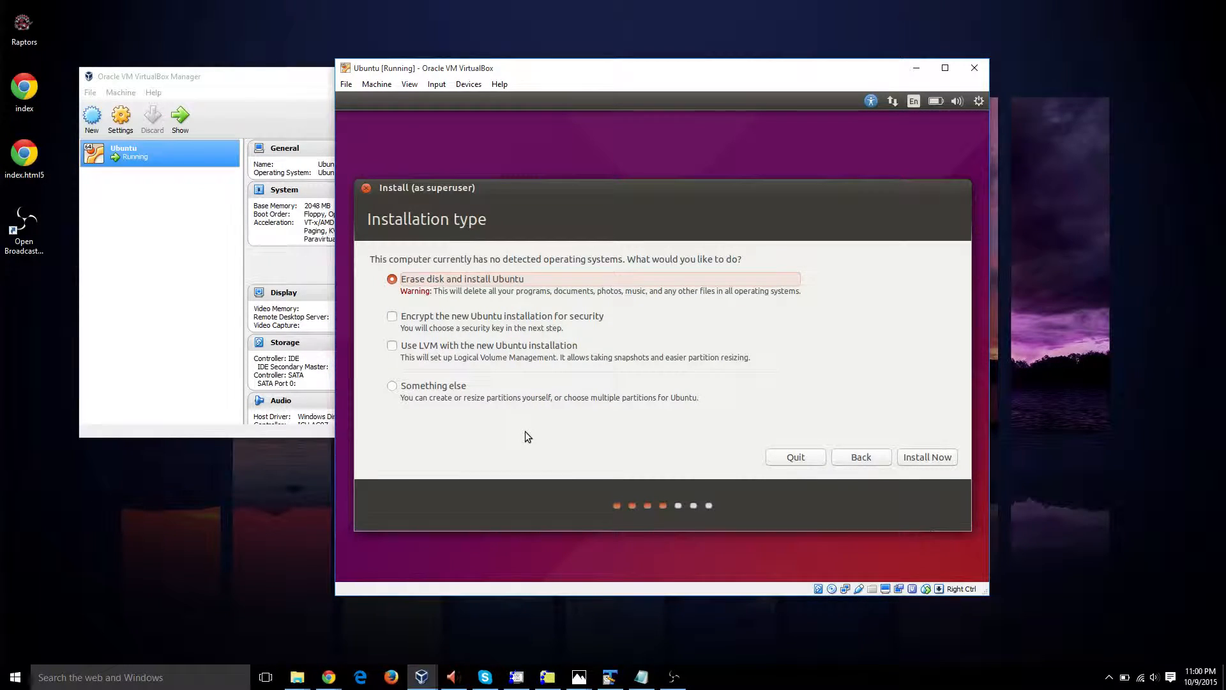
Step: Choose the Something else installation type and create a new empty partition table on /dev/sda
{"action": "left_click", "coordinate": [404, 386]}
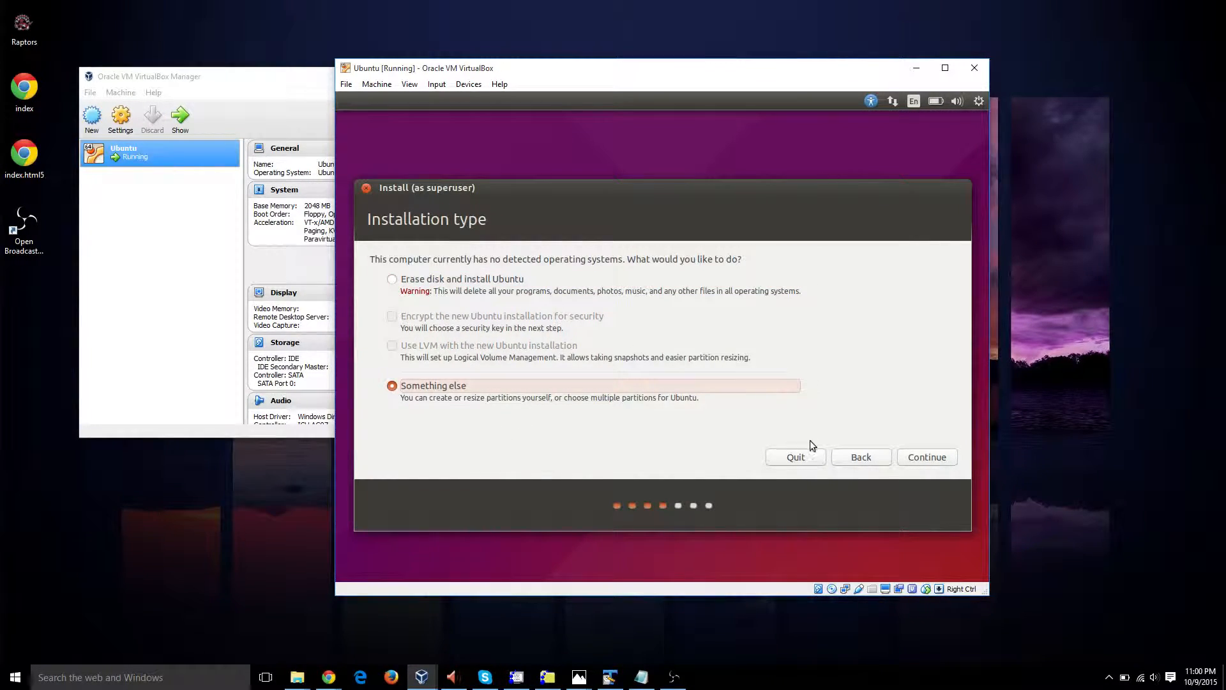
{"action": "left_click", "coordinate": [921, 455]}
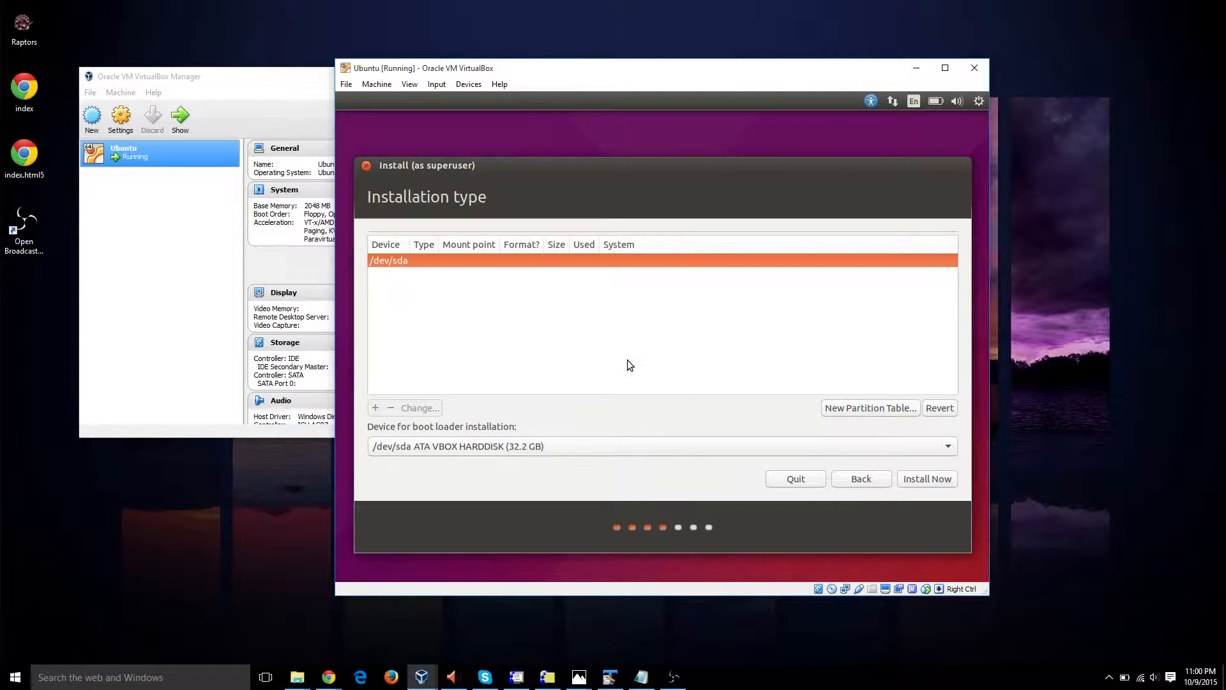
{"action": "left_click", "coordinate": [838, 409]}
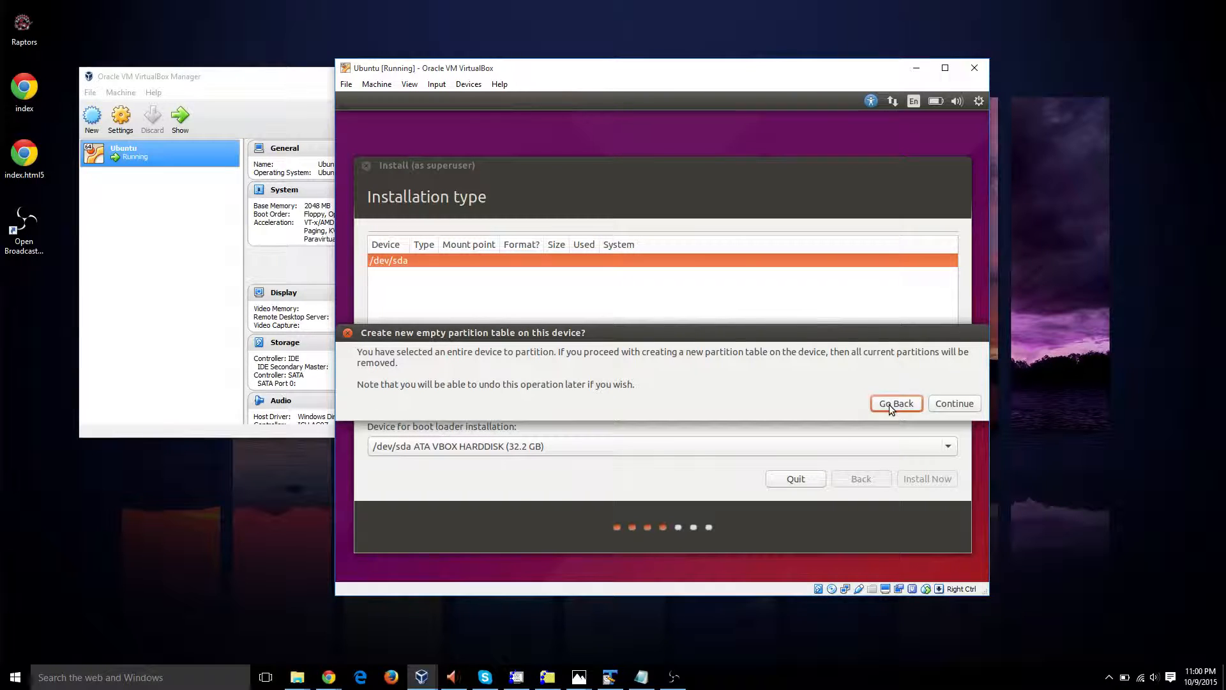
{"action": "left_click", "coordinate": [965, 403]}
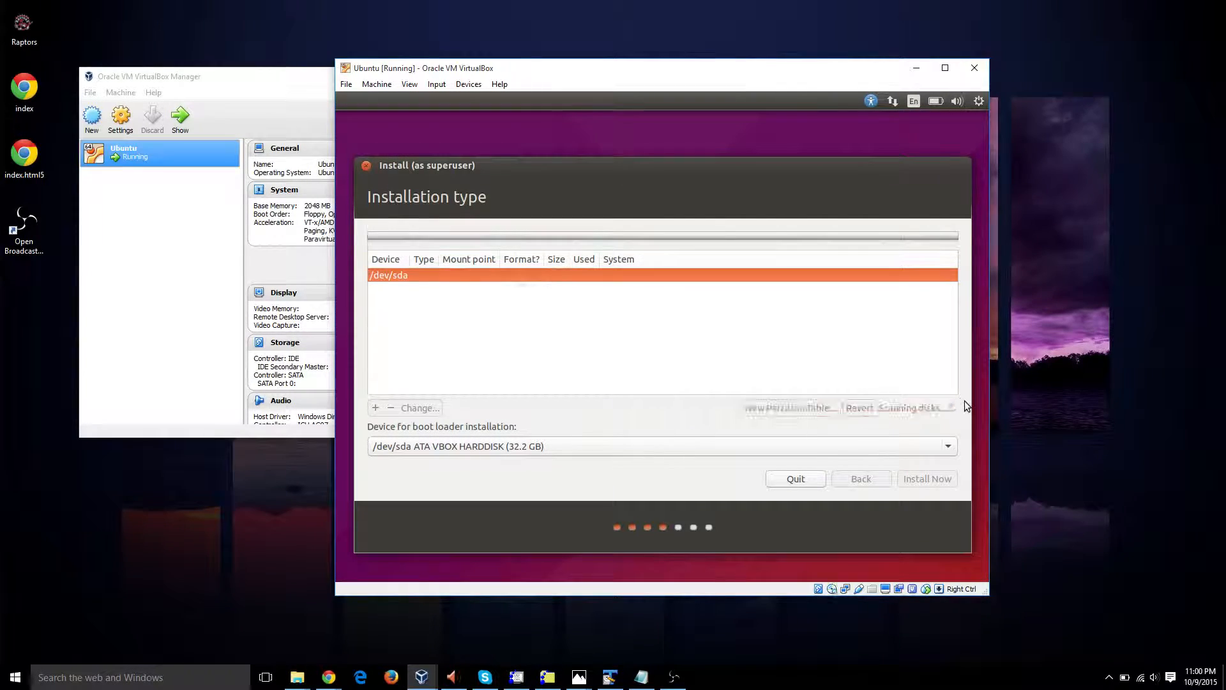
Step: Create a 1024 MB primary swap area partition at the beginning of the free space
{"action": "left_click", "coordinate": [588, 287]}
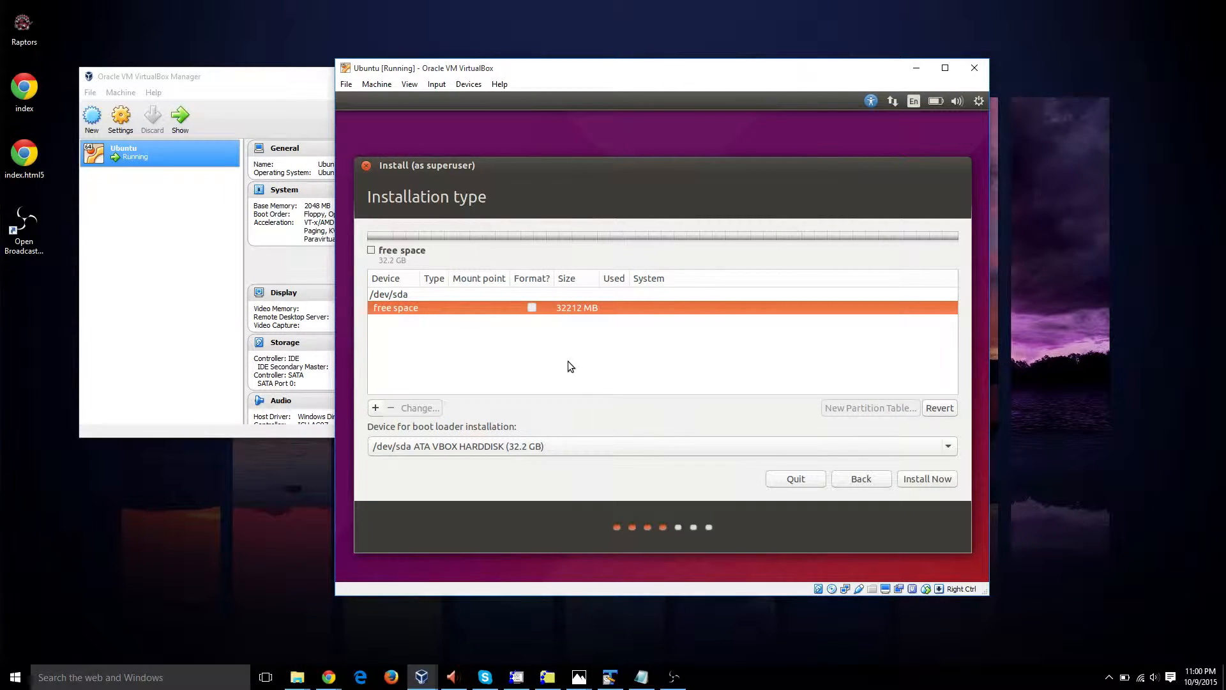
{"action": "left_click", "coordinate": [375, 408]}
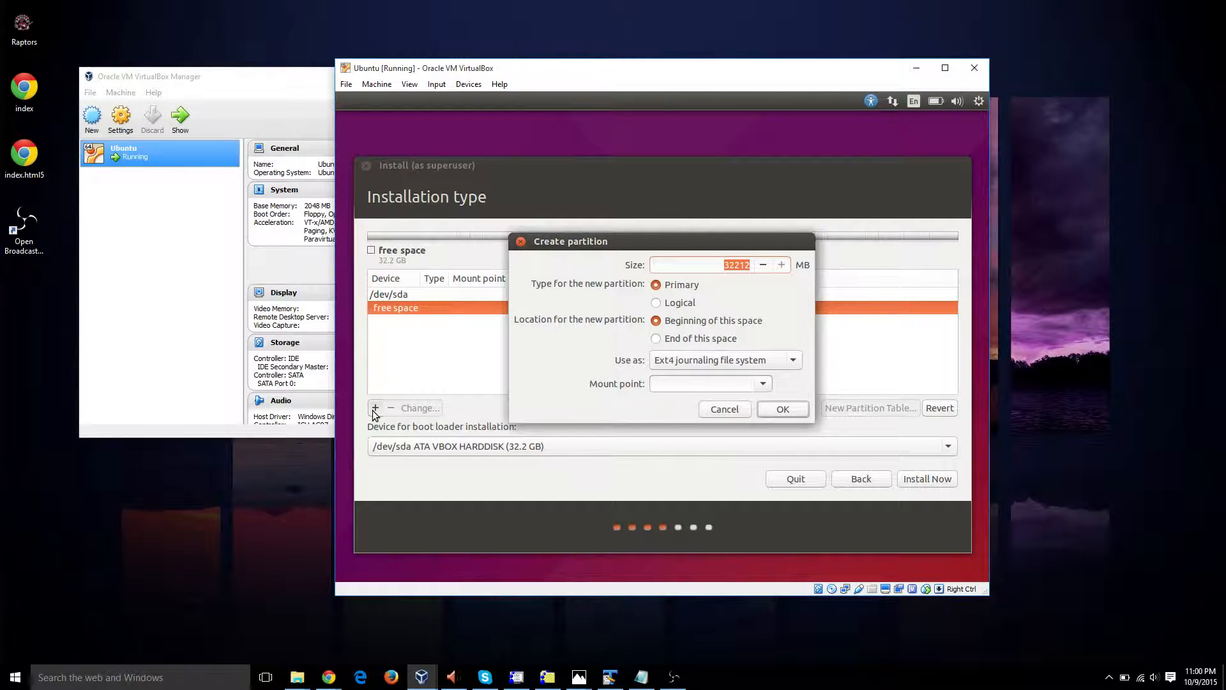
{"action": "left_click", "coordinate": [686, 357]}
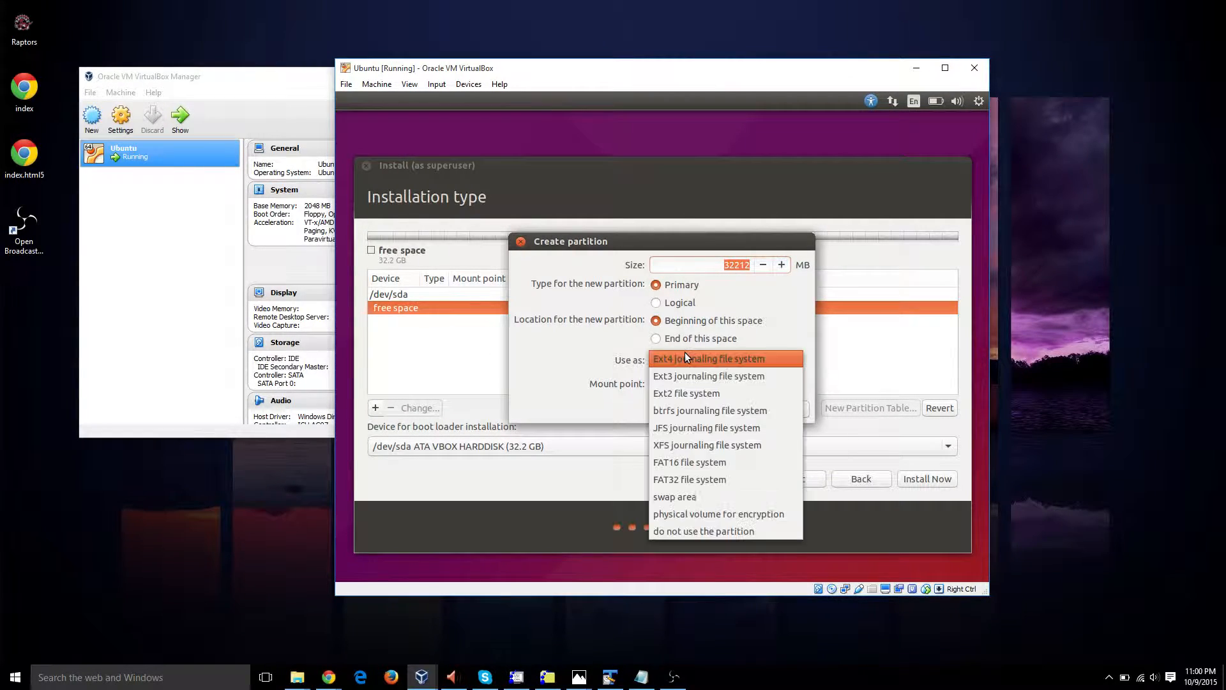
{"action": "left_click", "coordinate": [688, 497]}
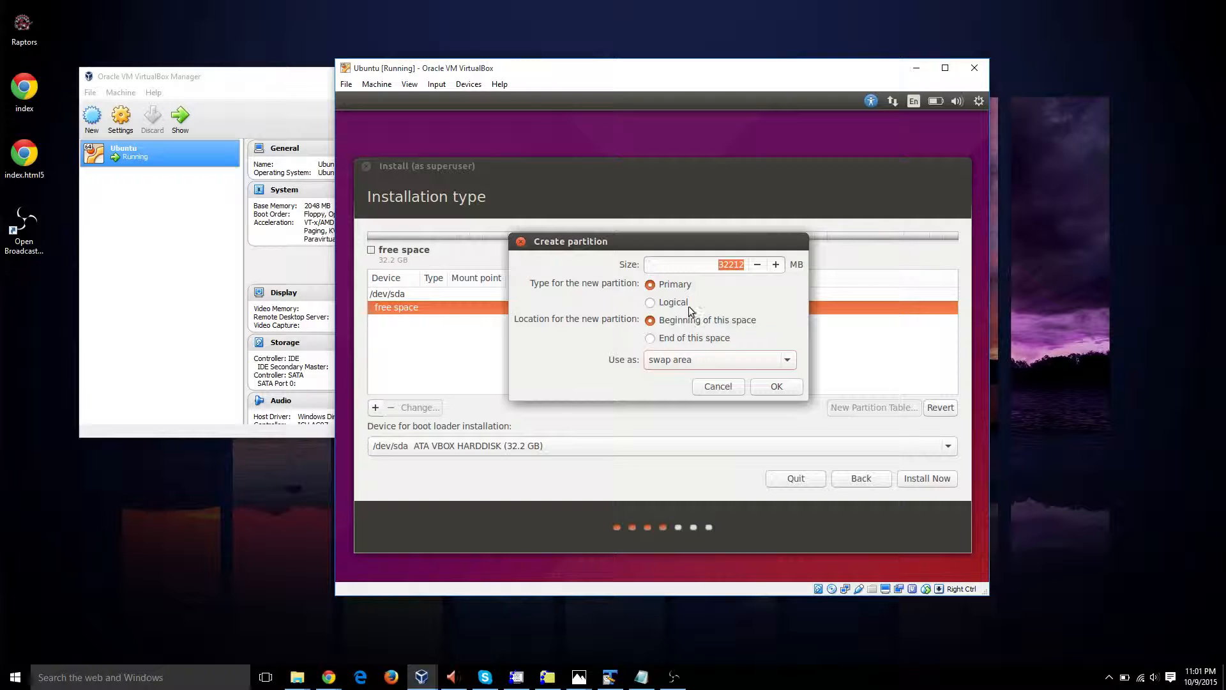
{"action": "left_click", "coordinate": [720, 265]}
{"action": "key", "text": "Delete"}
{"action": "key", "text": "Delete"}
{"action": "key", "text": "Delete"}
{"action": "key", "text": "Delete"}
{"action": "key", "text": "Delete"}
{"action": "type", "text": "1024"}
{"action": "left_click", "coordinate": [777, 387]}
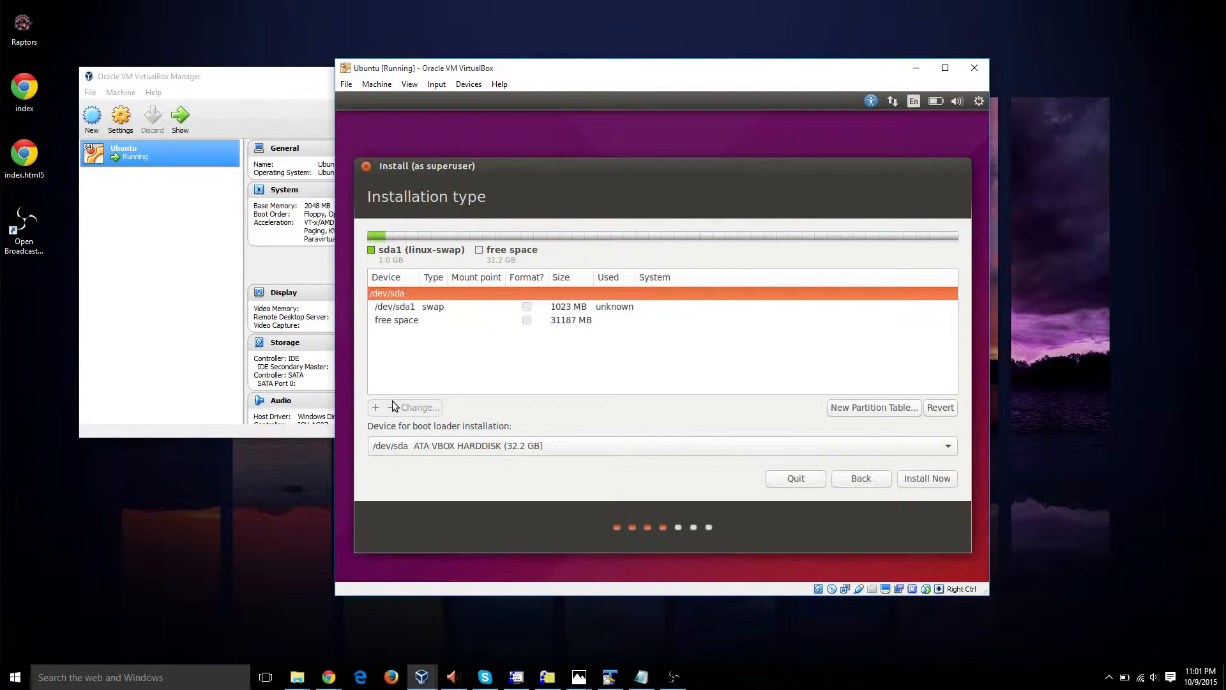
Step: Create a logical Ext4 partition from all the remaining free space with the mount point /
{"action": "left_click", "coordinate": [441, 325]}
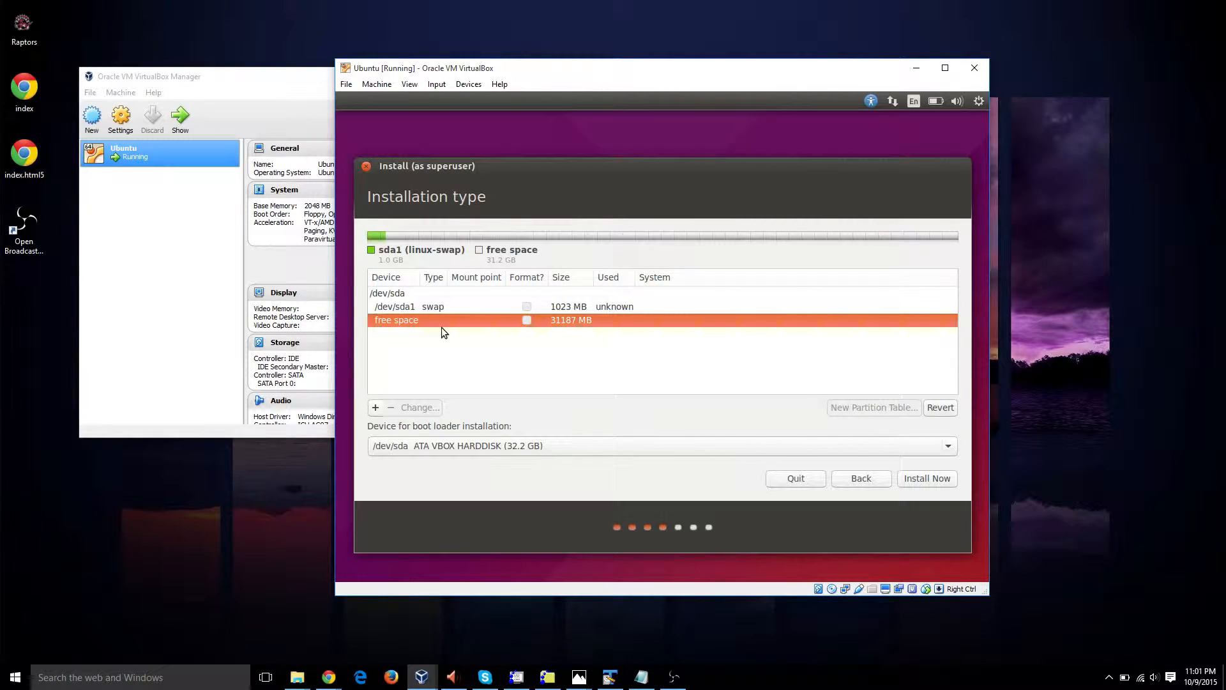
{"action": "left_click", "coordinate": [375, 409]}
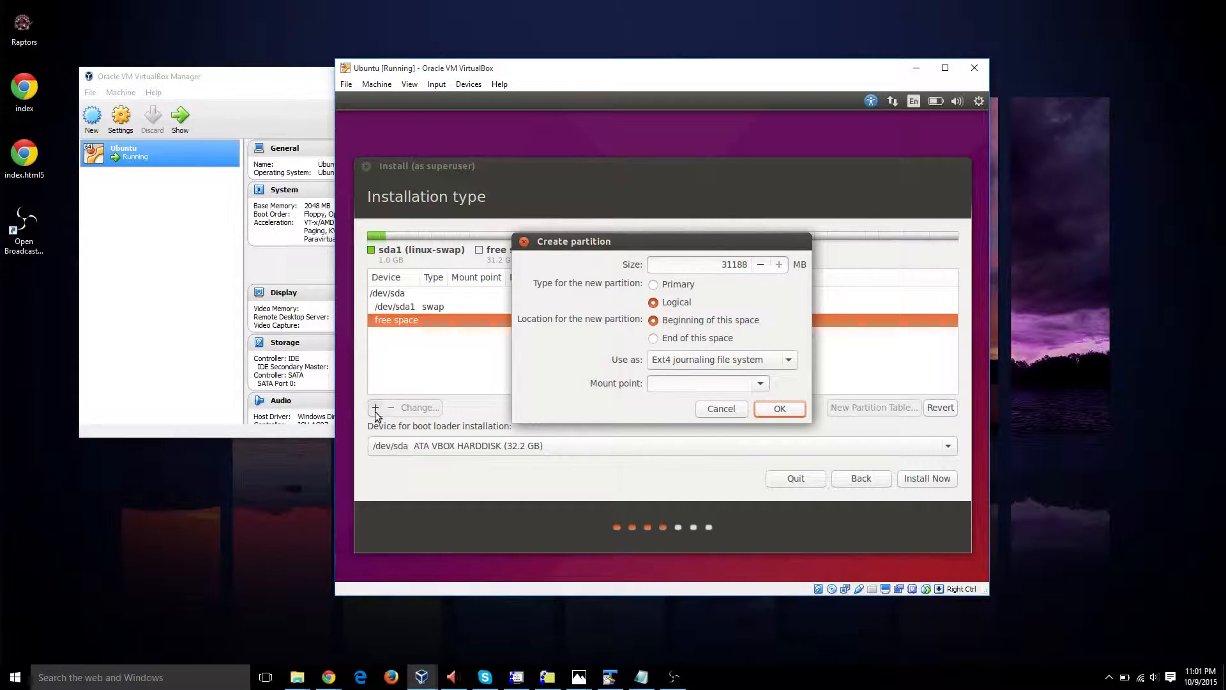
{"action": "left_click", "coordinate": [679, 382]}
{"action": "key", "text": "Return"}
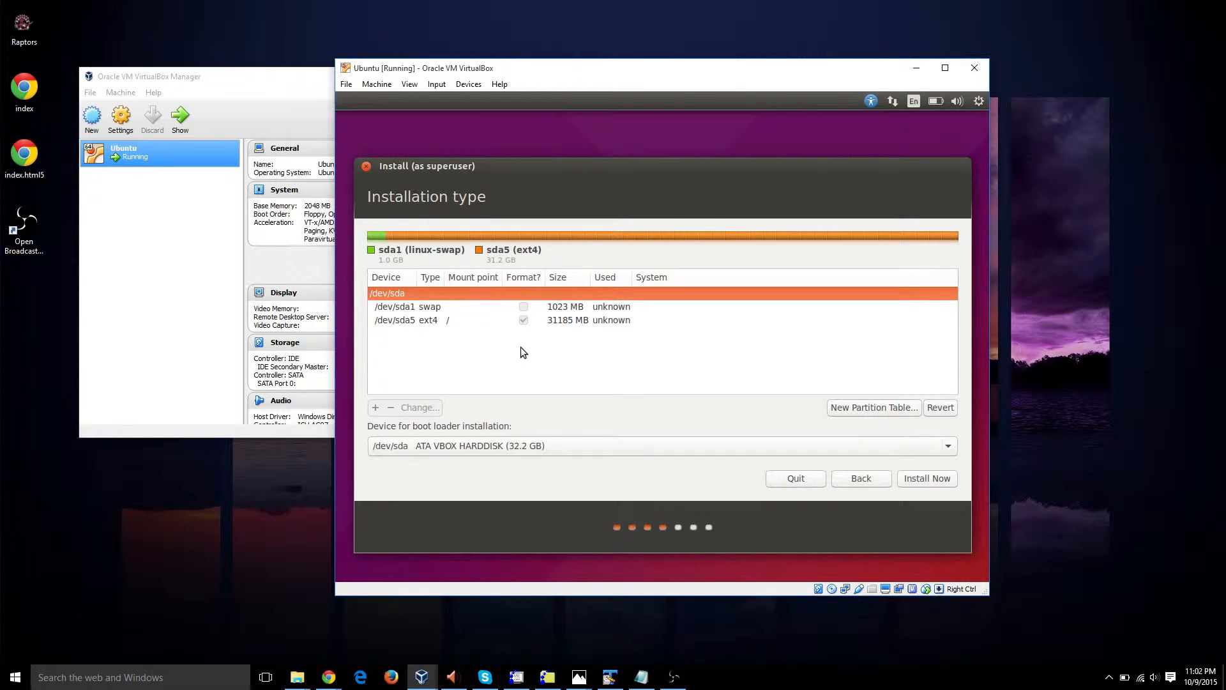
Step: Start the installation with /dev/sda as the boot loader device and approve writing the partition changes to disk
{"action": "left_click", "coordinate": [482, 319]}
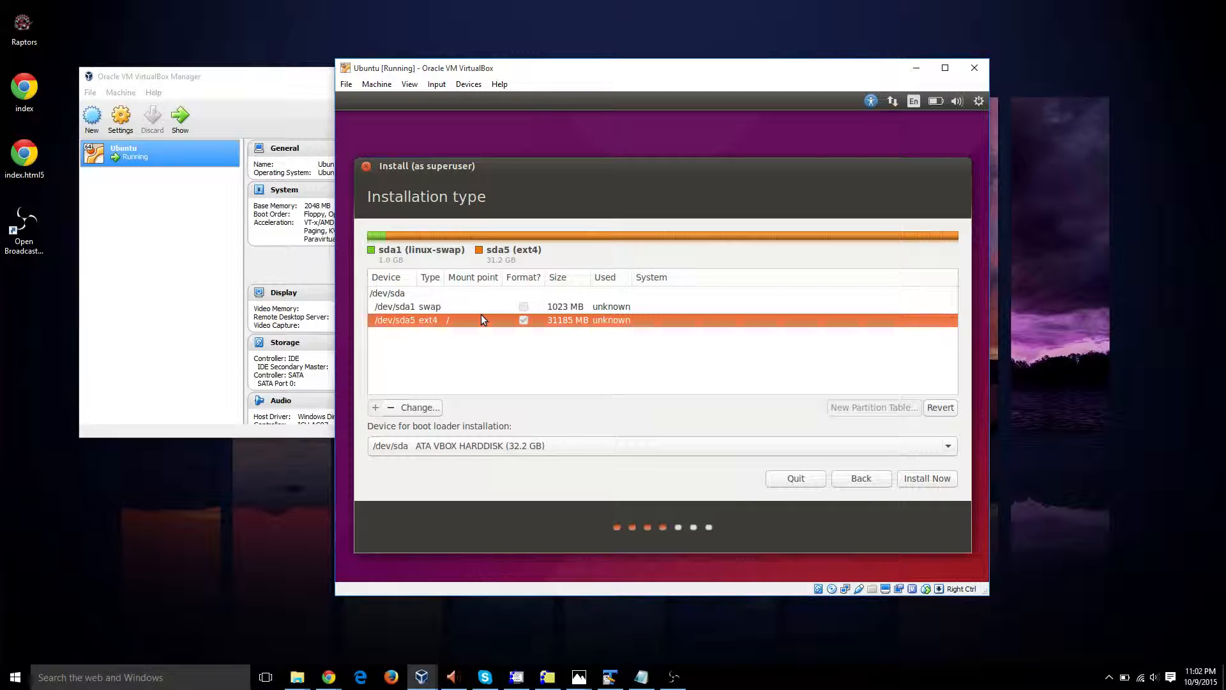
{"action": "left_click", "coordinate": [488, 294]}
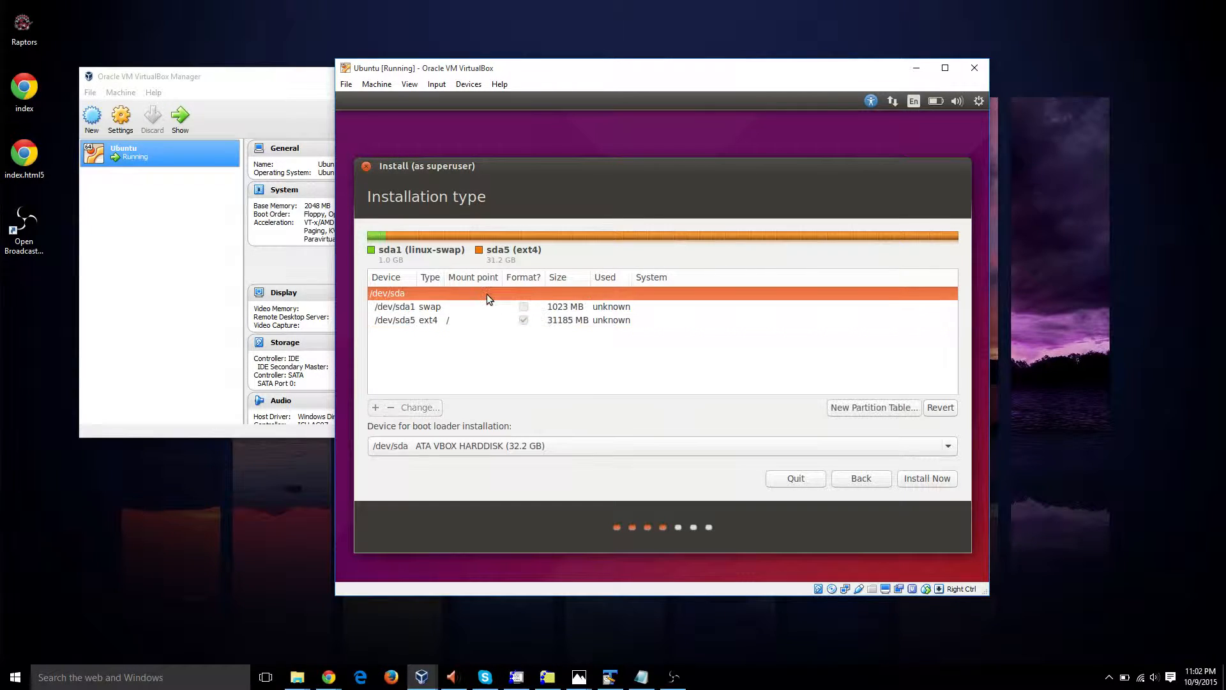
{"action": "left_click", "coordinate": [925, 478]}
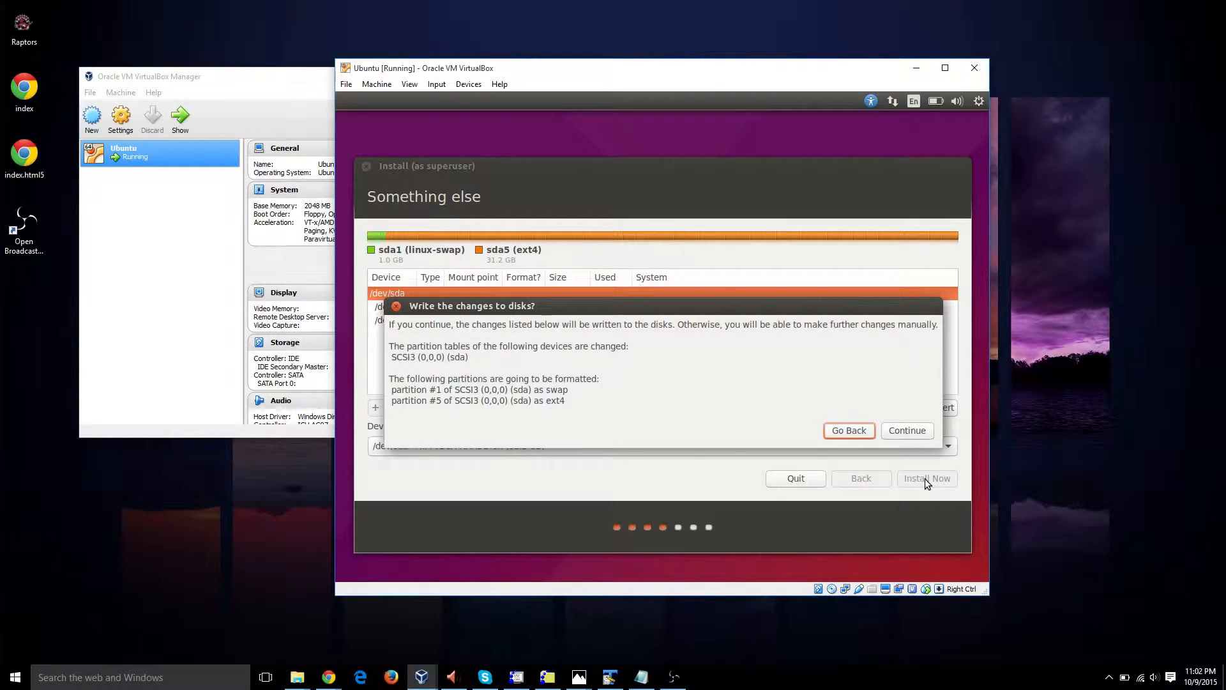
{"action": "left_click", "coordinate": [901, 430]}
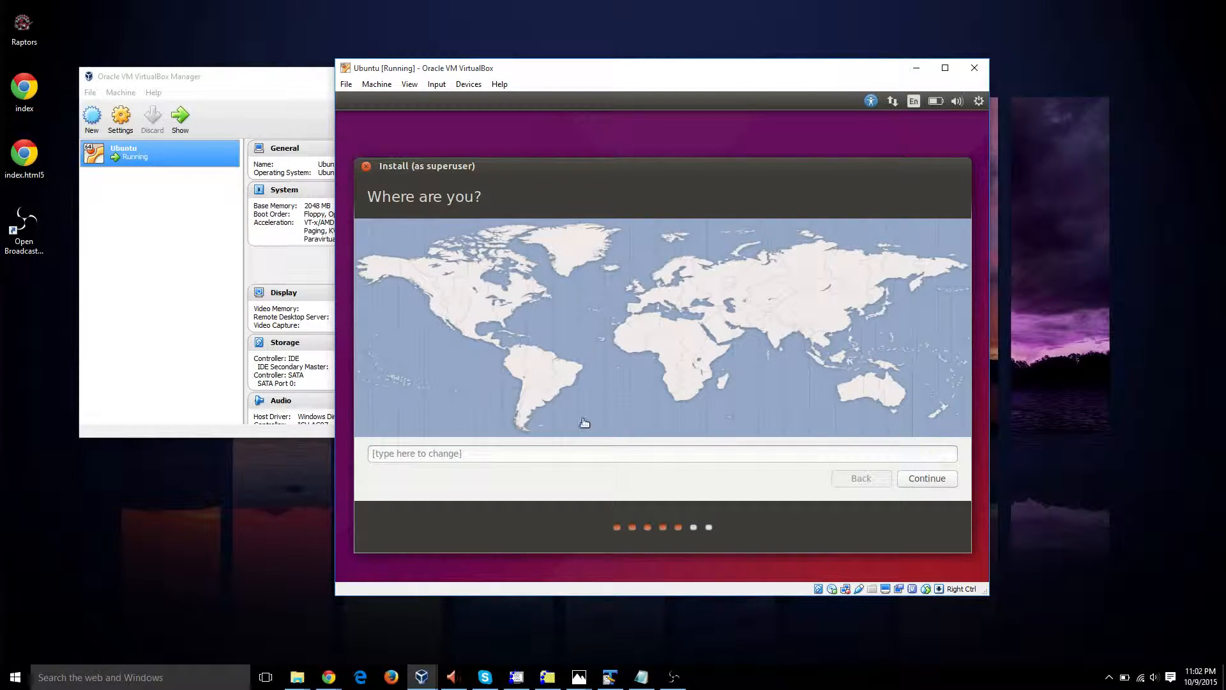
Step: Set the location to Toronto Time (Canada) and accept the English (US) keyboard layout
{"action": "left_click", "coordinate": [591, 454]}
{"action": "type", "text": "TORONTO"}
{"action": "key", "text": "Tab"}
{"action": "left_click", "coordinate": [591, 455]}
{"action": "key", "text": "BackSpace"}
{"action": "key", "text": "BackSpace"}
{"action": "key", "text": "BackSpace"}
{"action": "key", "text": "BackSpace"}
{"action": "key", "text": "BackSpace"}
{"action": "key", "text": "BackSpace"}
{"action": "key", "text": "BackSpace"}
{"action": "type", "text": "toronto"}
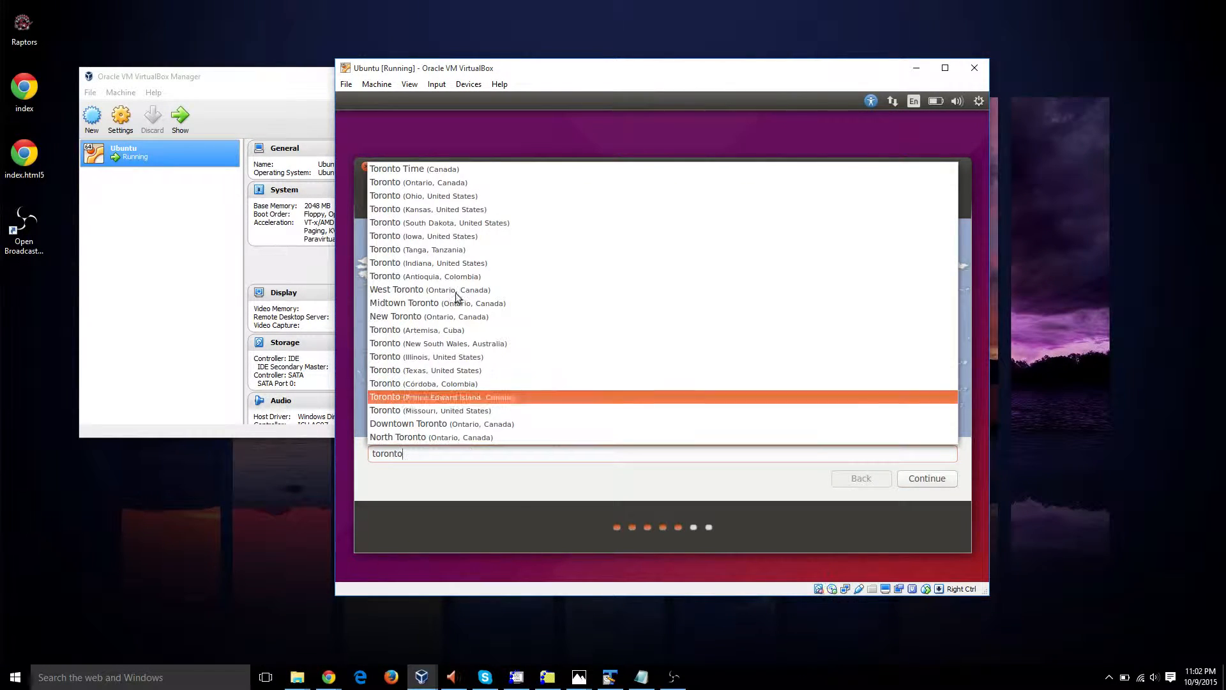
{"action": "left_click", "coordinate": [492, 169]}
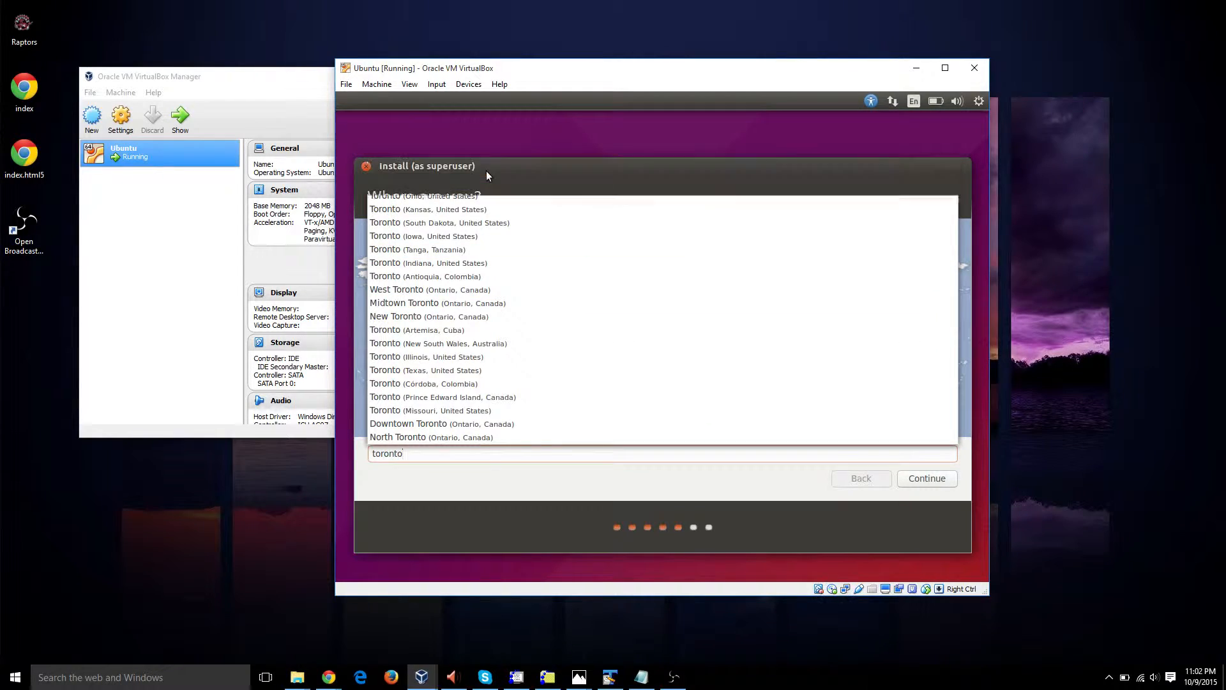
{"action": "left_click", "coordinate": [912, 481]}
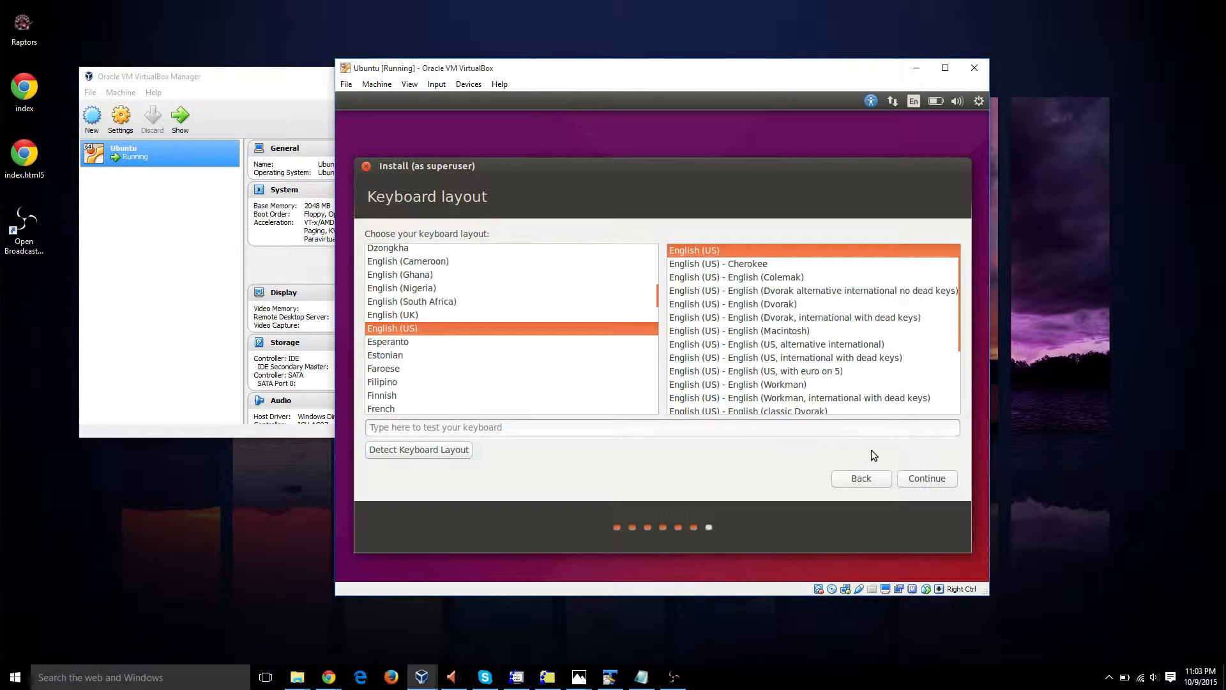
{"action": "left_click", "coordinate": [925, 483]}
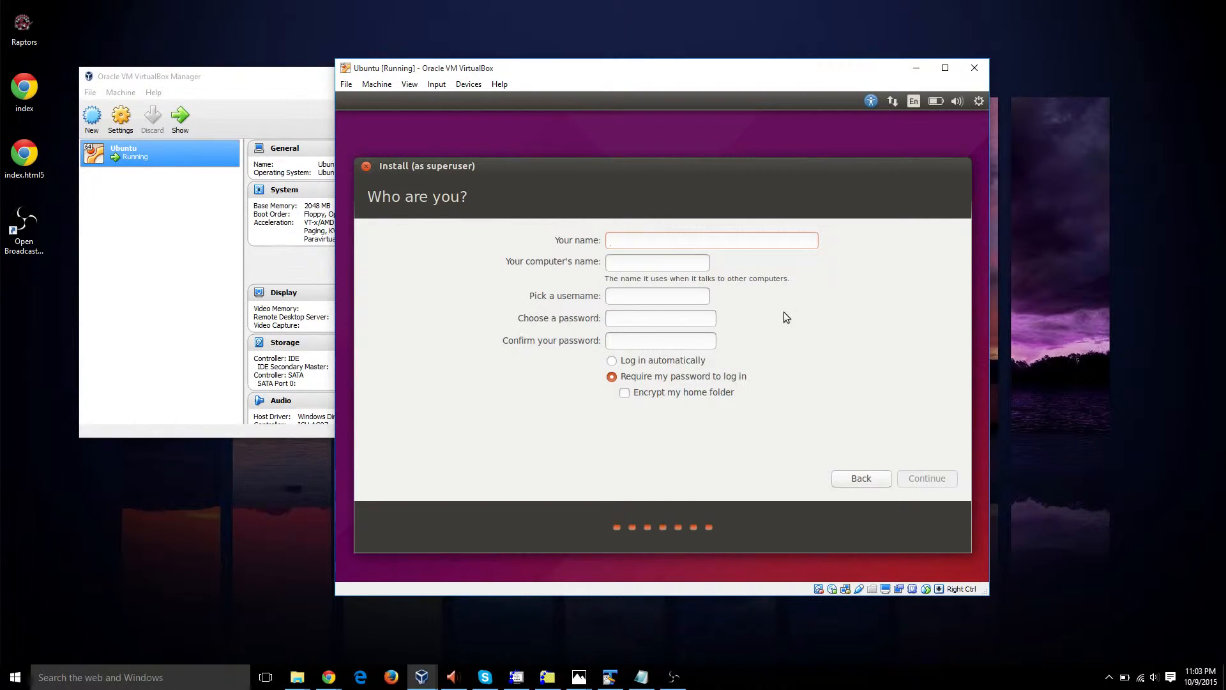
Step: Enter Ubuntu as the user's name, fill in and confirm the account password, and continue the installation
{"action": "type", "text": "Ubuntu"}
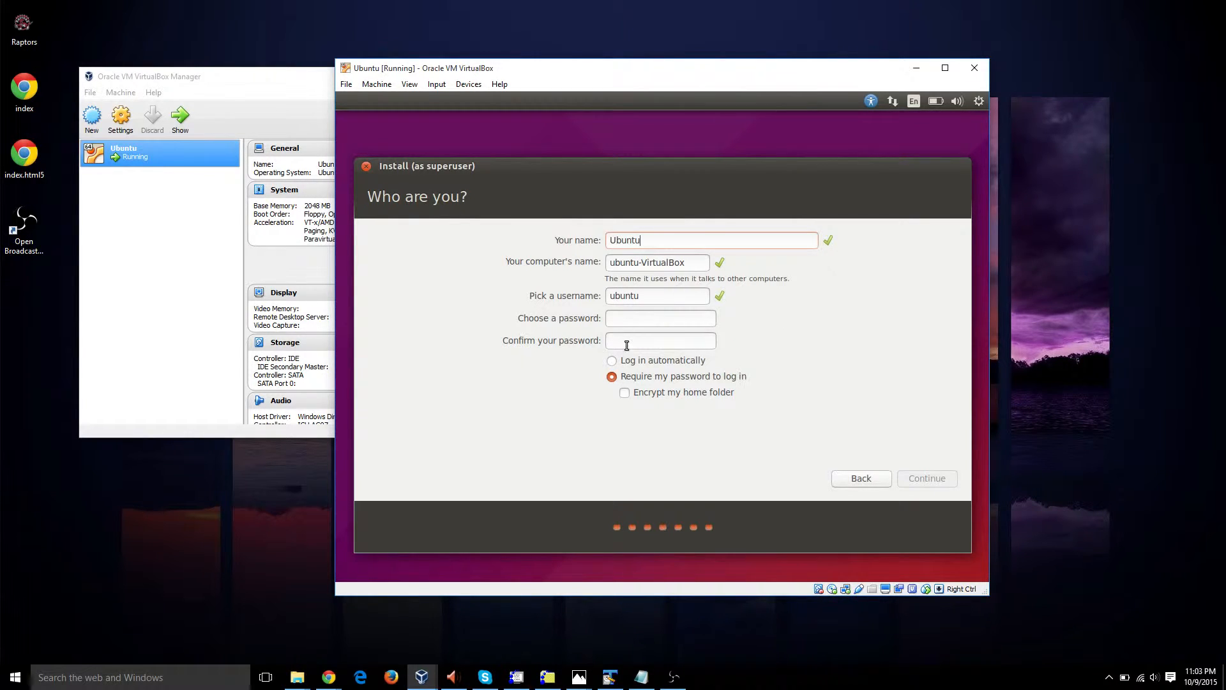
{"action": "left_click", "coordinate": [652, 321]}
{"action": "type", "text": "1234"}
{"action": "key", "text": "Tab"}
{"action": "type", "text": "1234"}
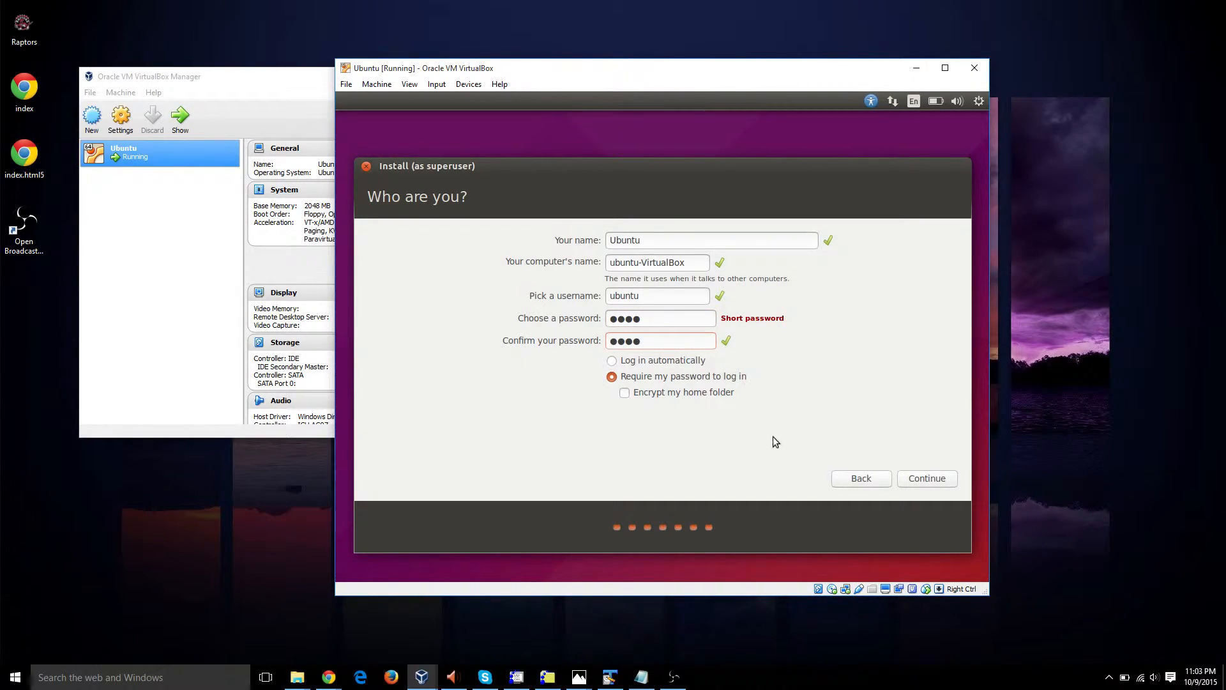
{"action": "left_click", "coordinate": [921, 483]}
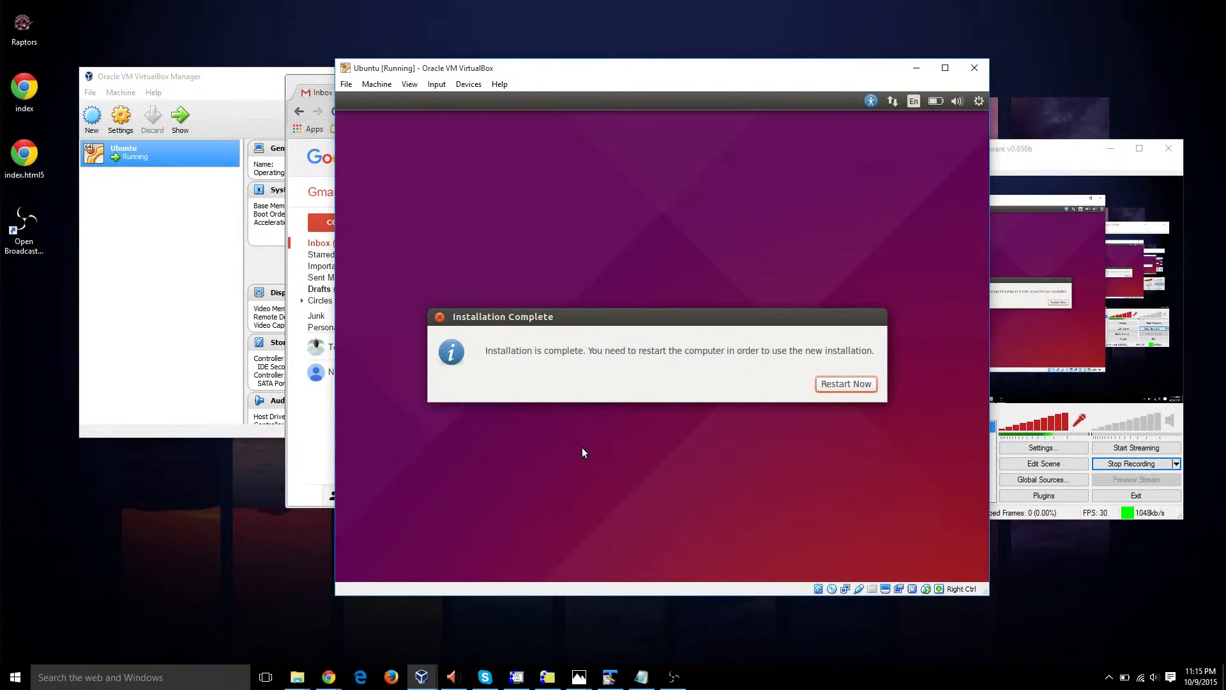
Step: Restart the virtual machine into the new installation and reposition its window on the desktop
{"action": "left_click", "coordinate": [840, 384]}
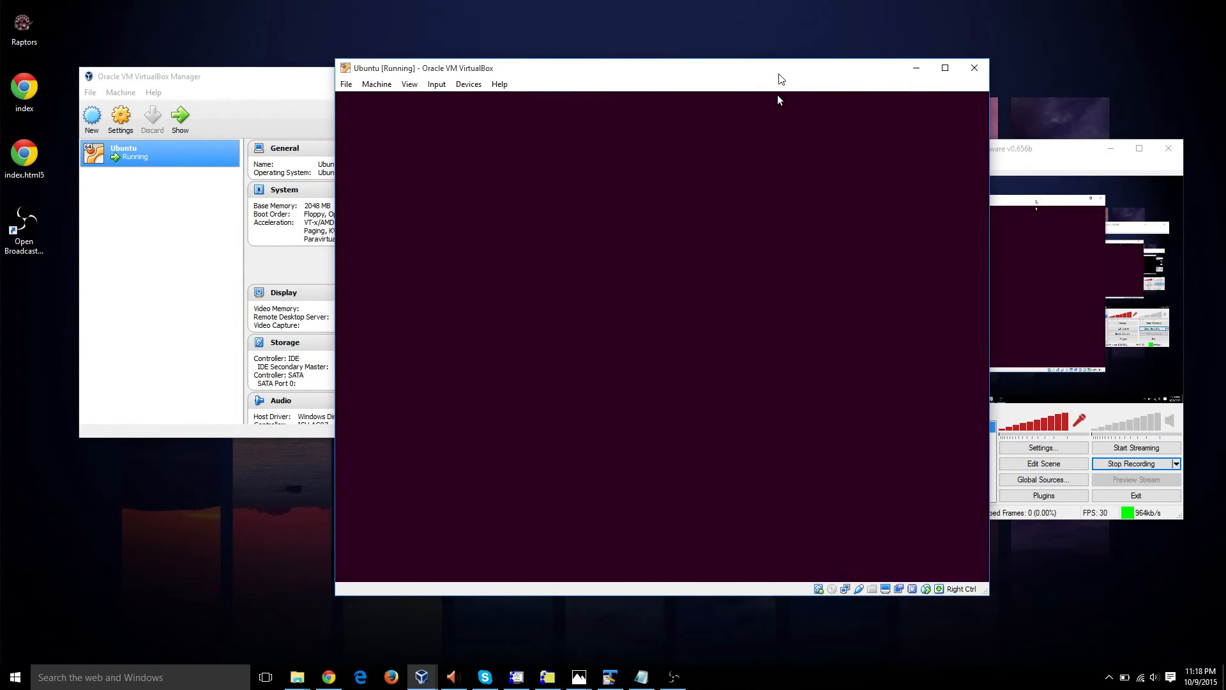
{"action": "left_click_drag", "start_coordinate": [779, 83], "coordinate": [614, 80]}
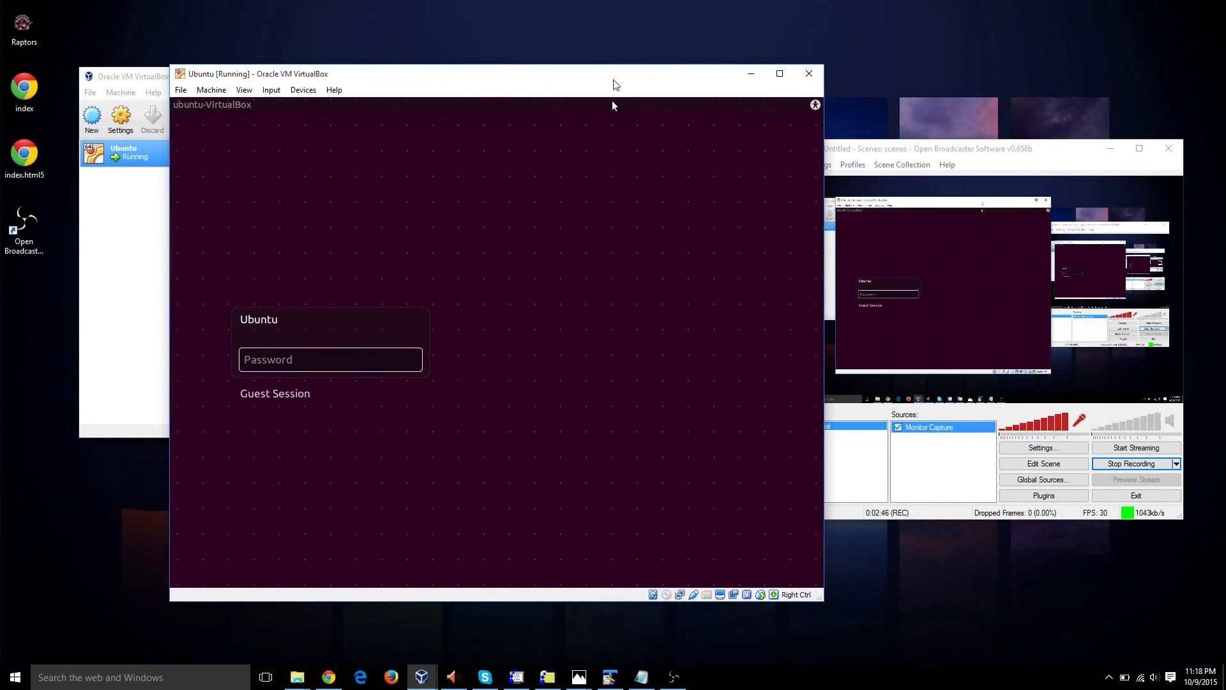